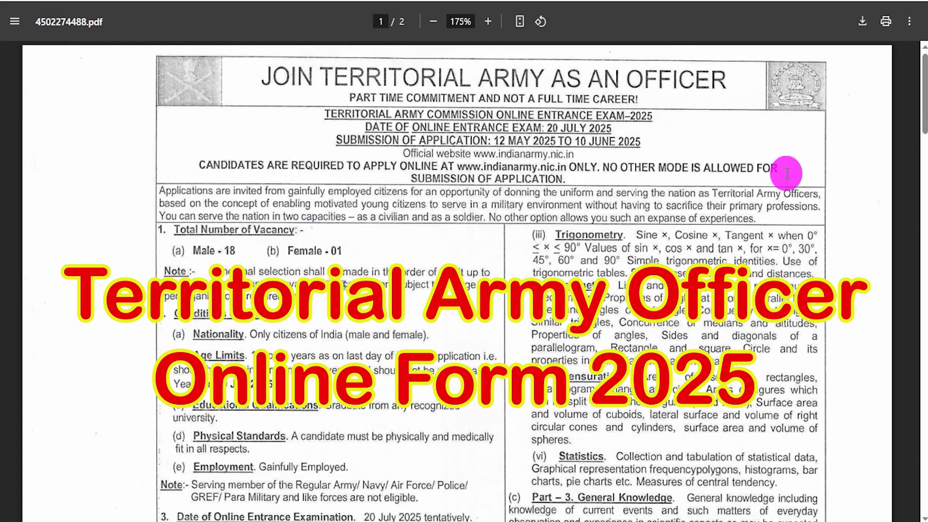
Skim the first page of the Territorial Army officer notification PDF, from the heading down to the exam syllabus
left_click_drag(625, 78, 709, 77)
left_click(556, 263)
scroll(462, 335, "down", 8)
scroll(464, 335, "down", 1)
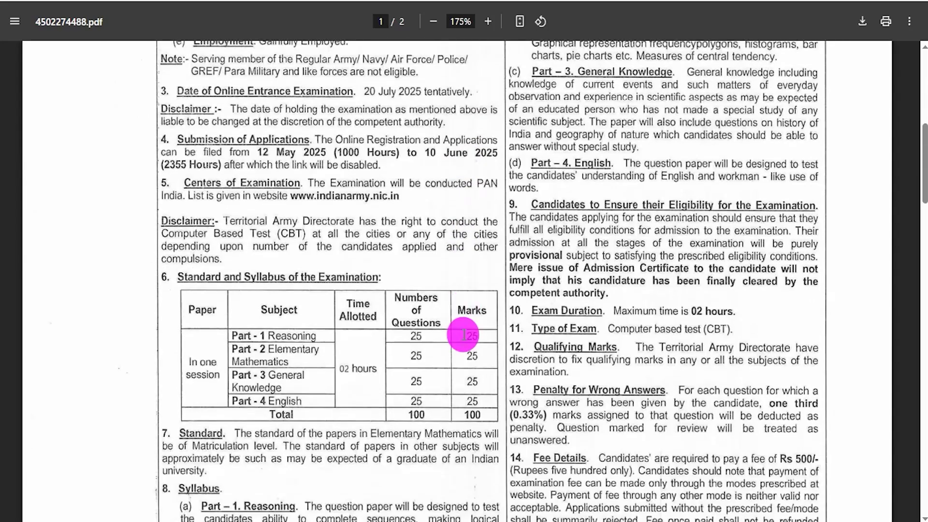
scroll(462, 335, "up", 7)
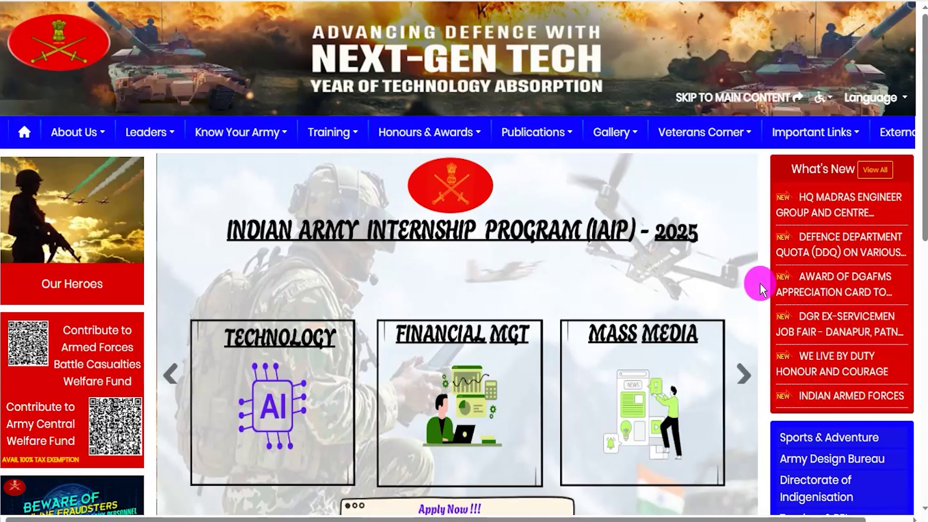
Browse the Indian Army website's homepage, leafing through its banner slides and checking the video and social media sections below
left_click(742, 378)
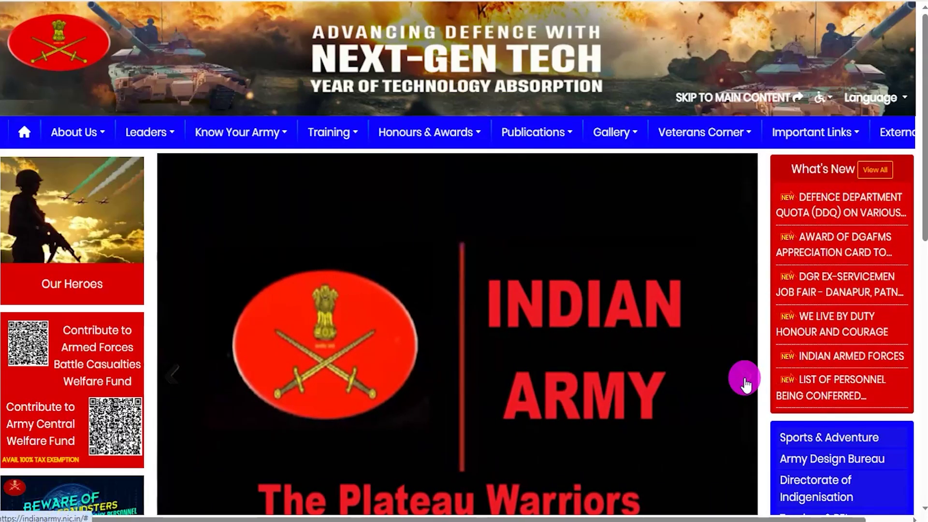
left_click(744, 378)
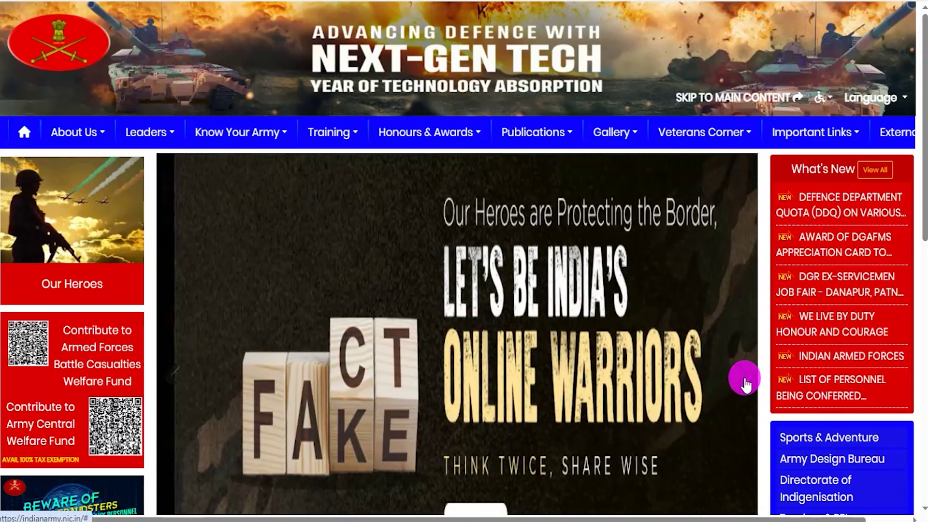
left_click(744, 378)
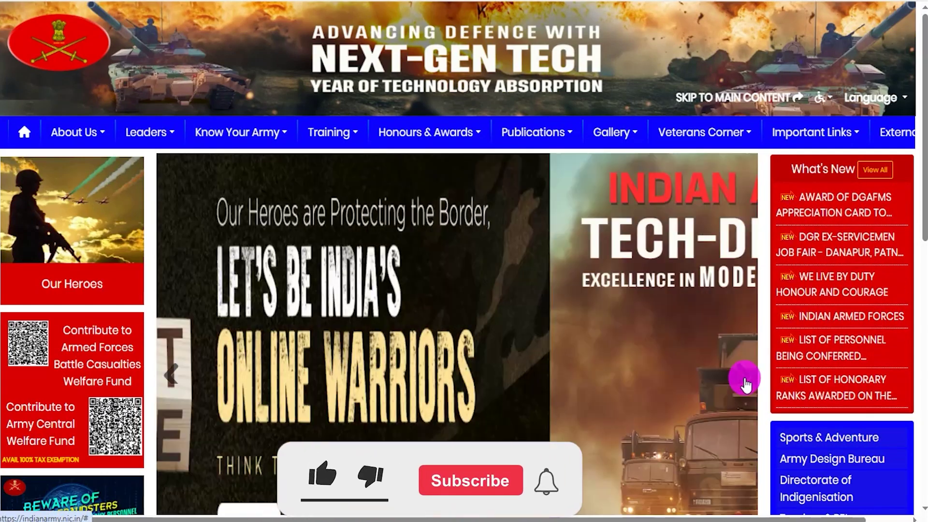
left_click(743, 377)
left_click(744, 377)
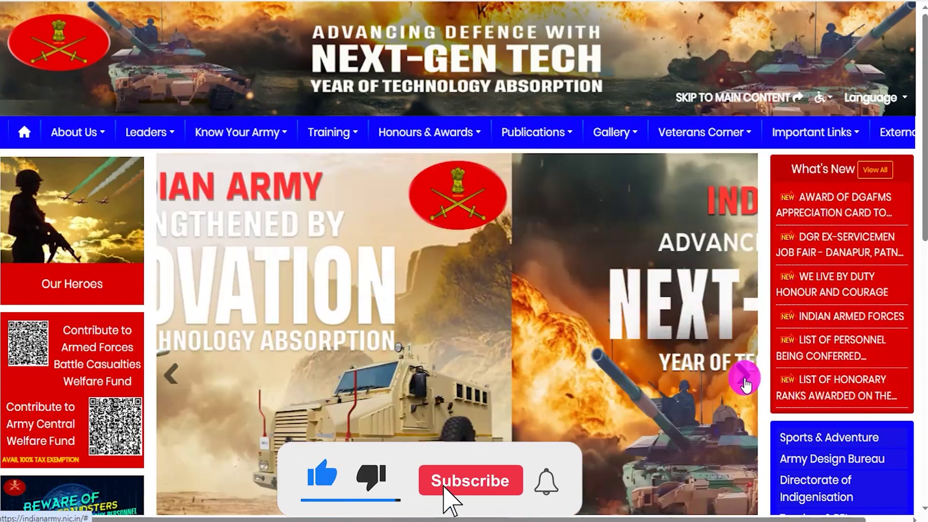
scroll(744, 378, "down", 5)
scroll(744, 378, "down", 6)
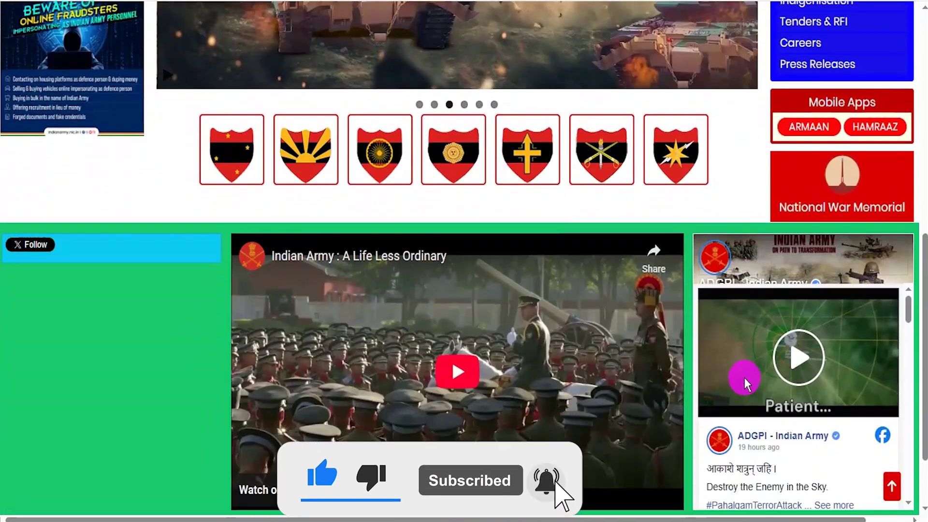
scroll(696, 388, "down", 3)
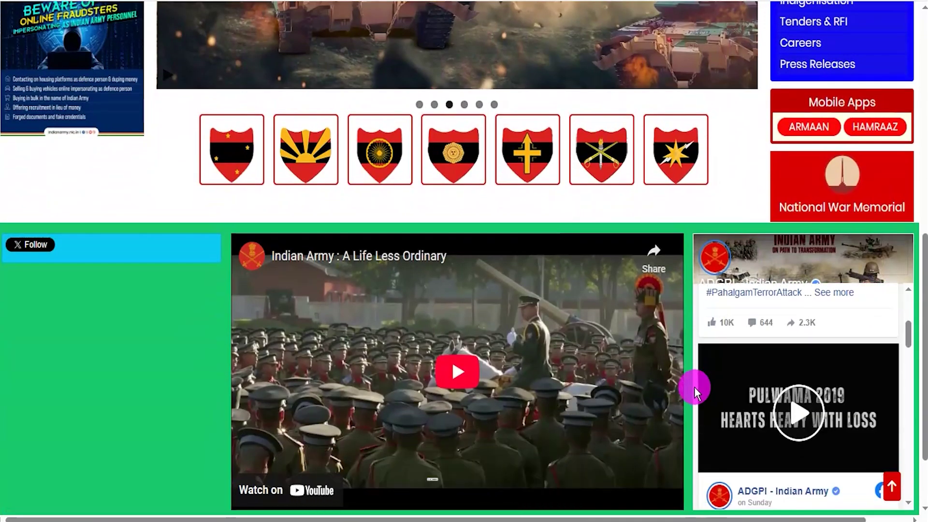
scroll(689, 388, "down", 2)
scroll(689, 388, "up", 9)
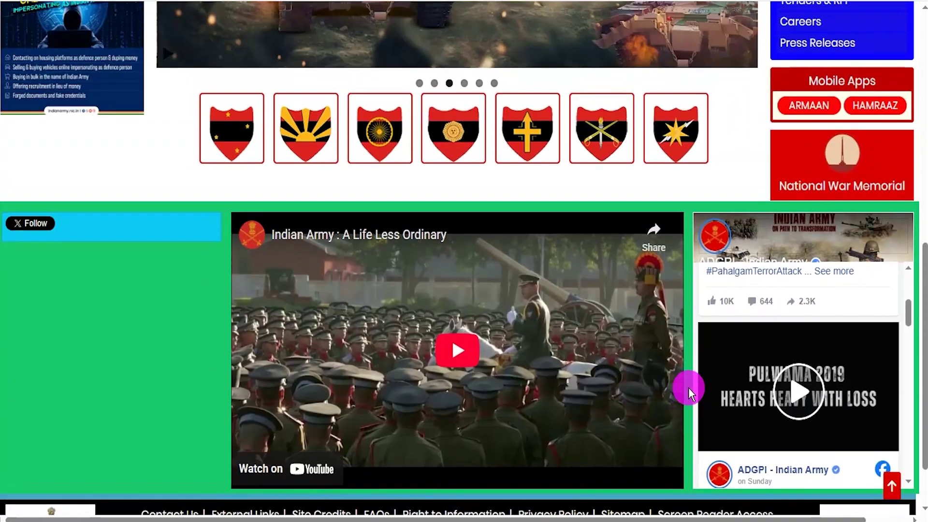
scroll(689, 388, "up", 1)
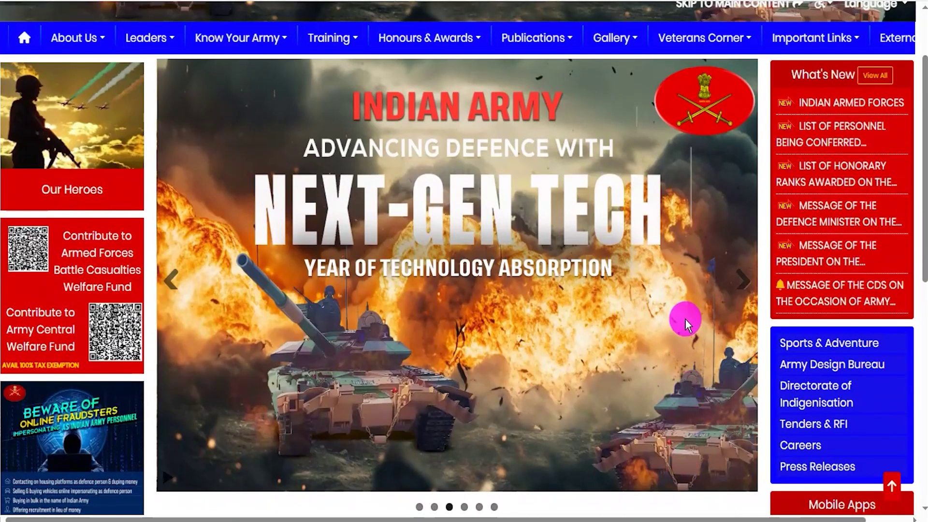
left_click(744, 282)
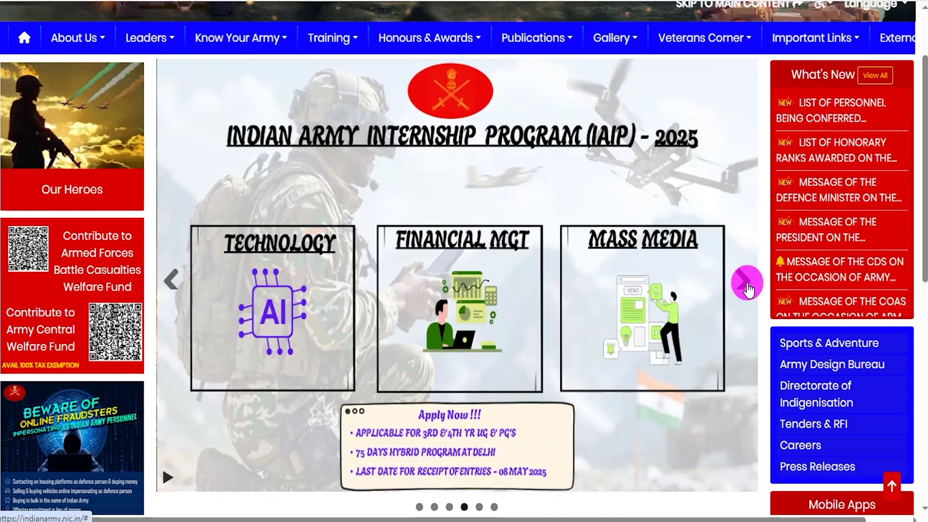
left_click(745, 282)
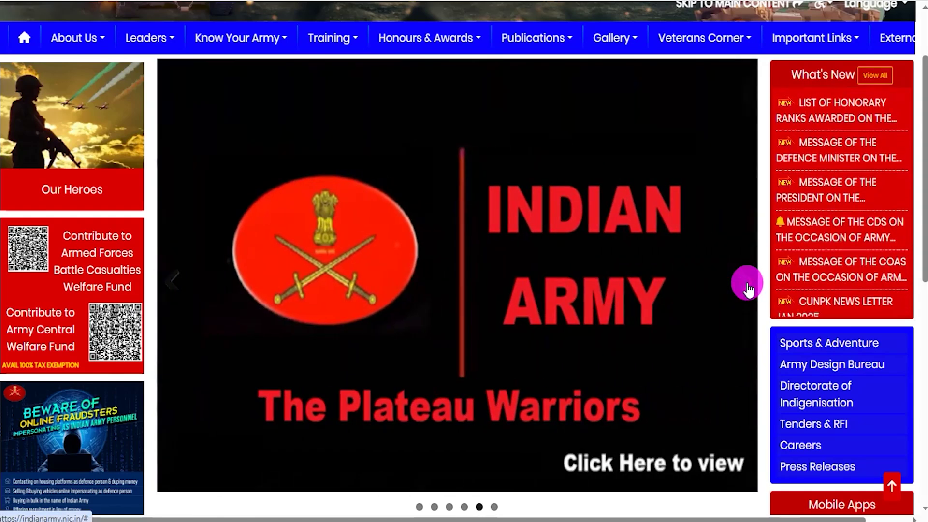
left_click(748, 290)
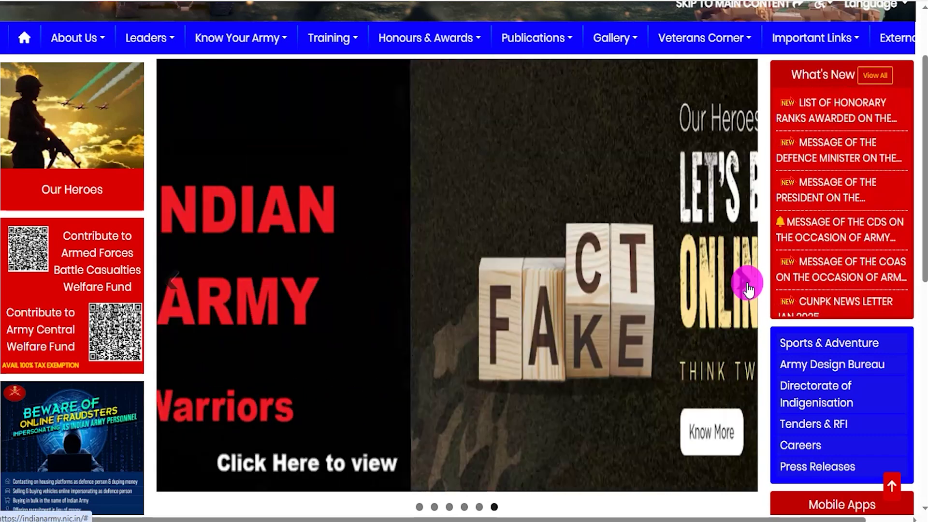
left_click(747, 286)
scroll(667, 295, "up", 2)
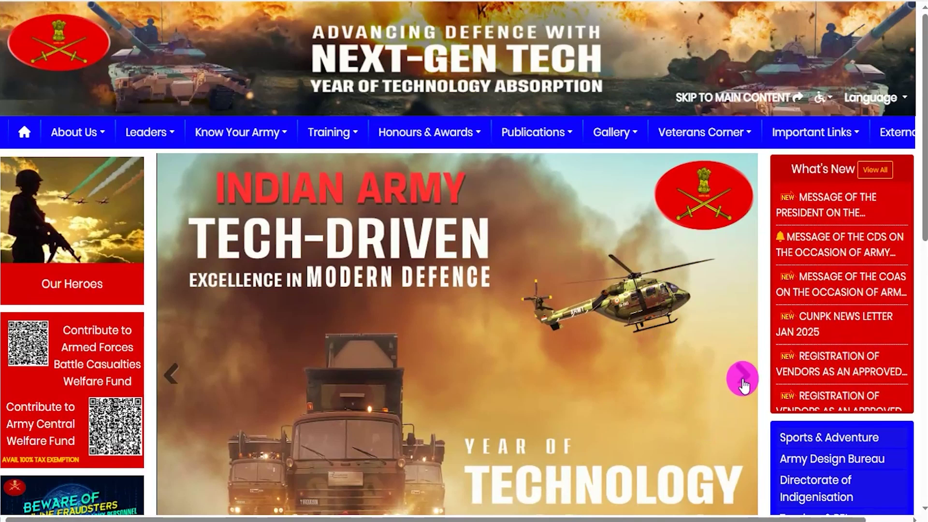
left_click(743, 379)
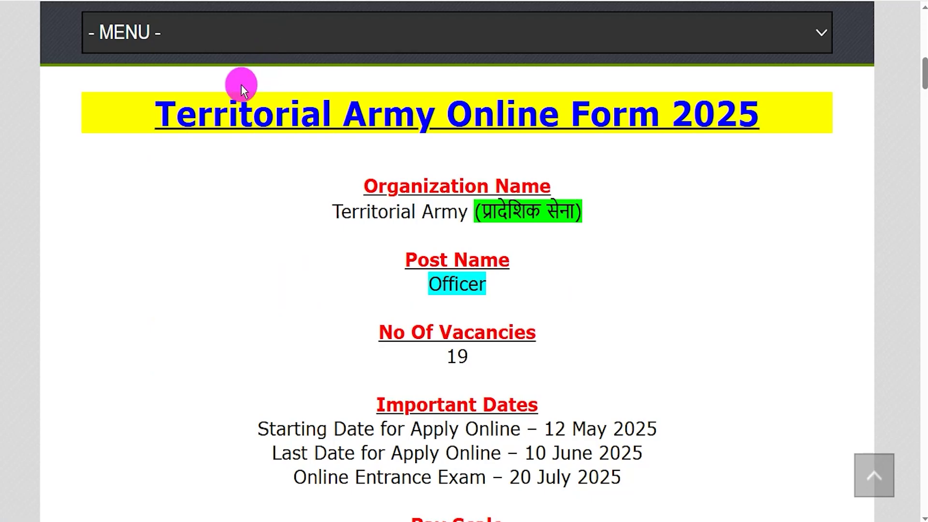
Review the organization name, post name and application dates in the Territorial Army Online Form 2025 article
left_click_drag(157, 109, 762, 113)
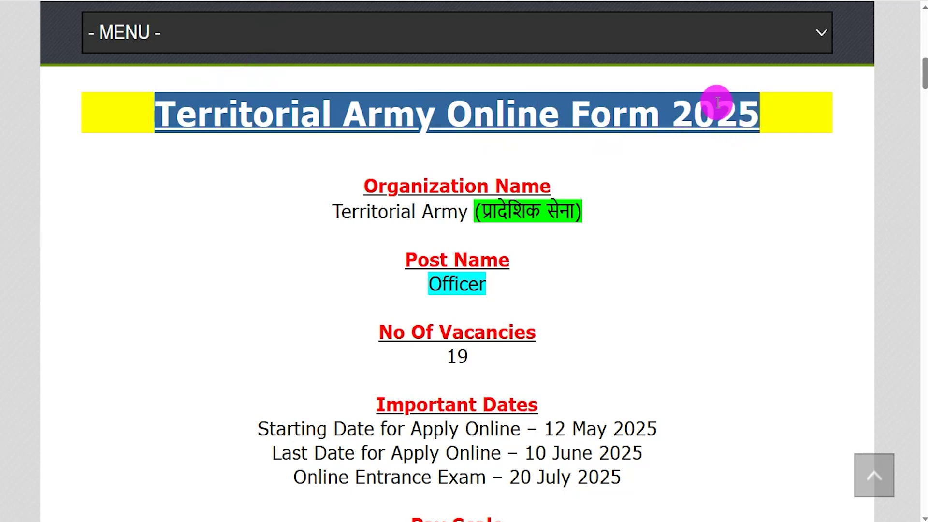
left_click_drag(333, 211, 574, 212)
double_click(447, 281)
scroll(501, 290, "down", 2)
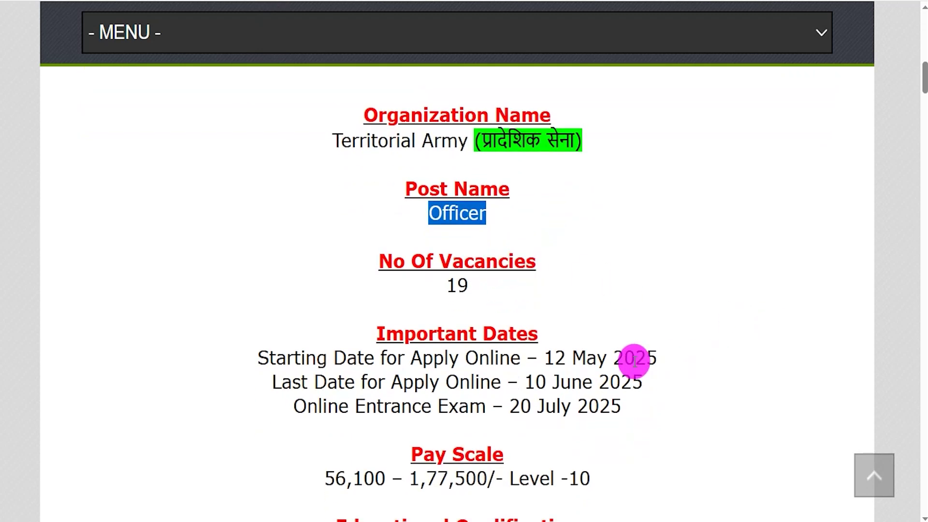
left_click_drag(549, 357, 657, 358)
left_click_drag(528, 382, 628, 384)
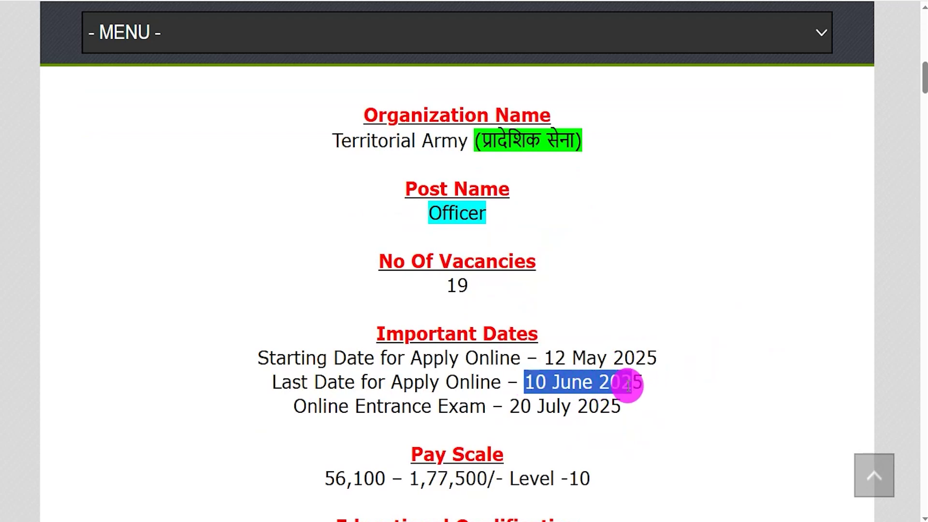
Review the article's pay scale, educational qualification, age limit, application fee, selection process, apply mode and job location
scroll(574, 385, "down", 7)
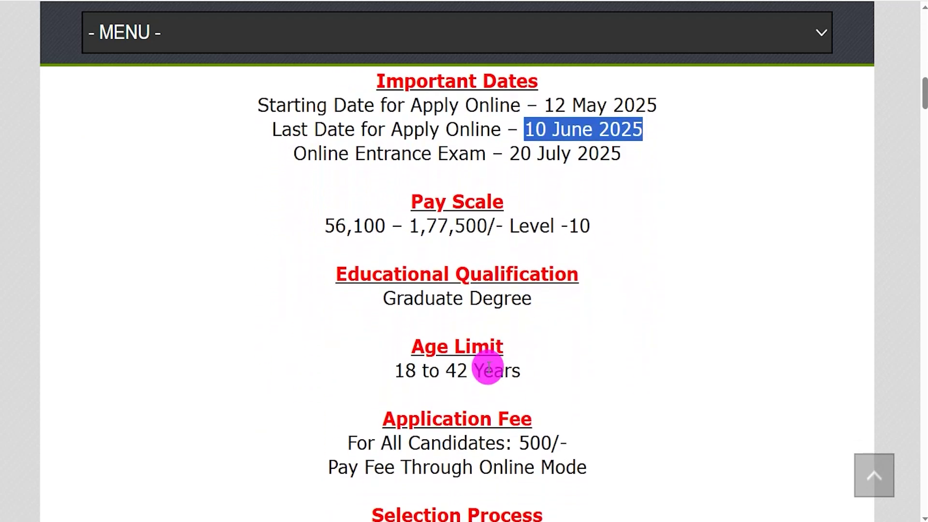
left_click_drag(406, 217, 511, 210)
scroll(425, 352, "down", 1)
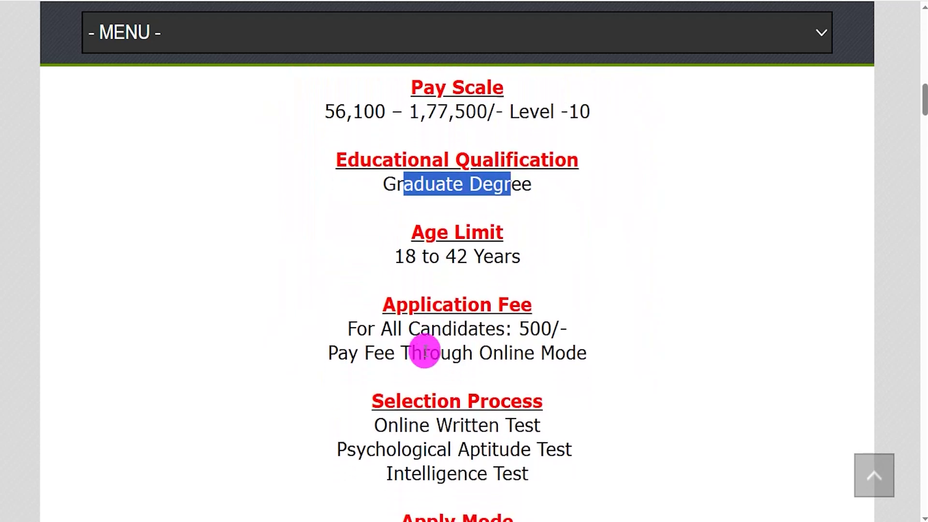
scroll(425, 355, "down", 4)
left_click_drag(422, 389, 492, 389)
left_click_drag(442, 317, 462, 317)
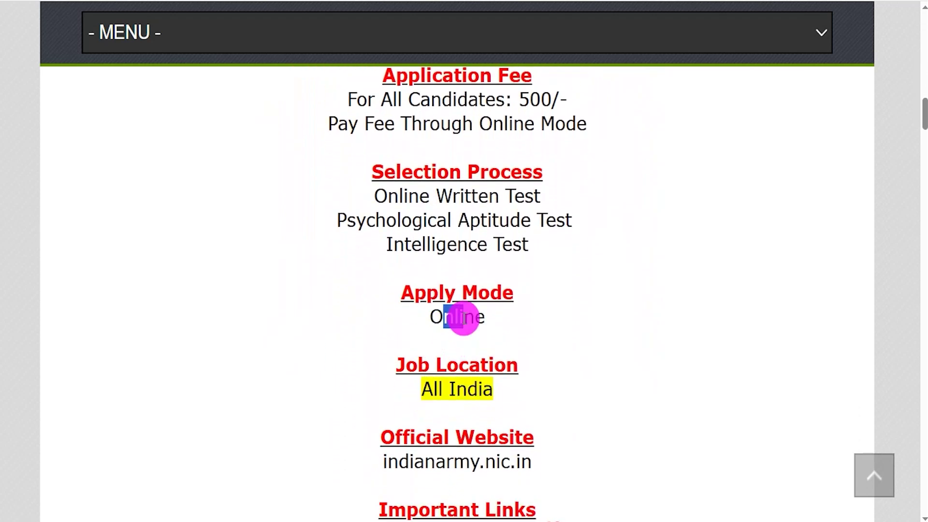
scroll(498, 425, "down", 1)
scroll(500, 430, "down", 1)
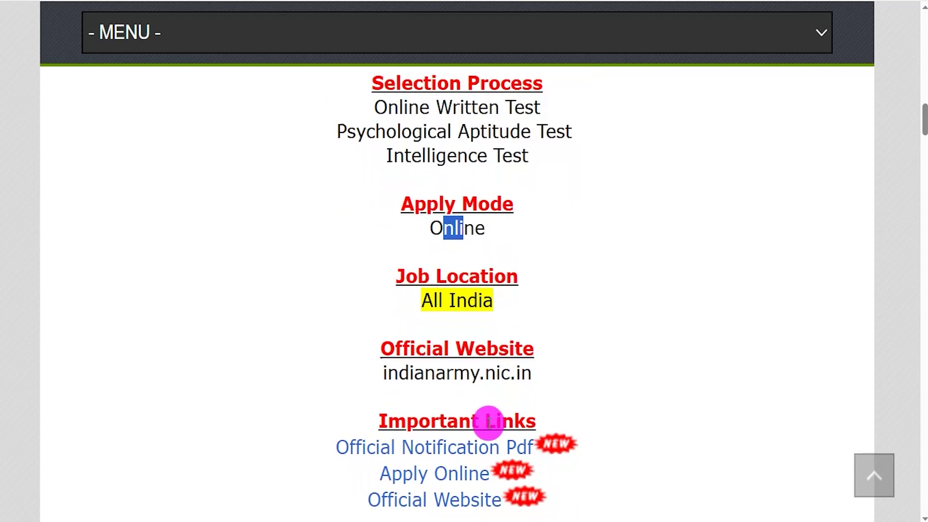
Open the Official Notification Pdf listed under the article's Important Links
left_click_drag(380, 396, 539, 390)
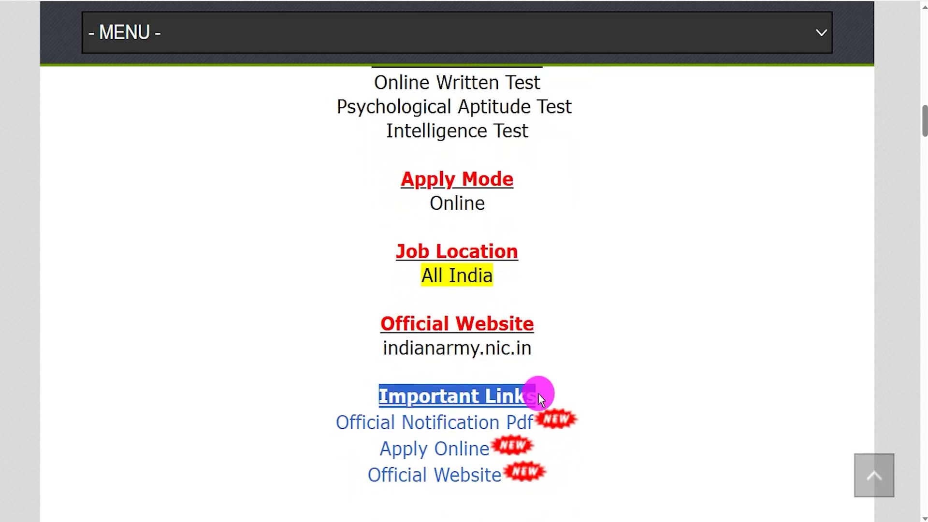
left_click_drag(315, 420, 534, 423)
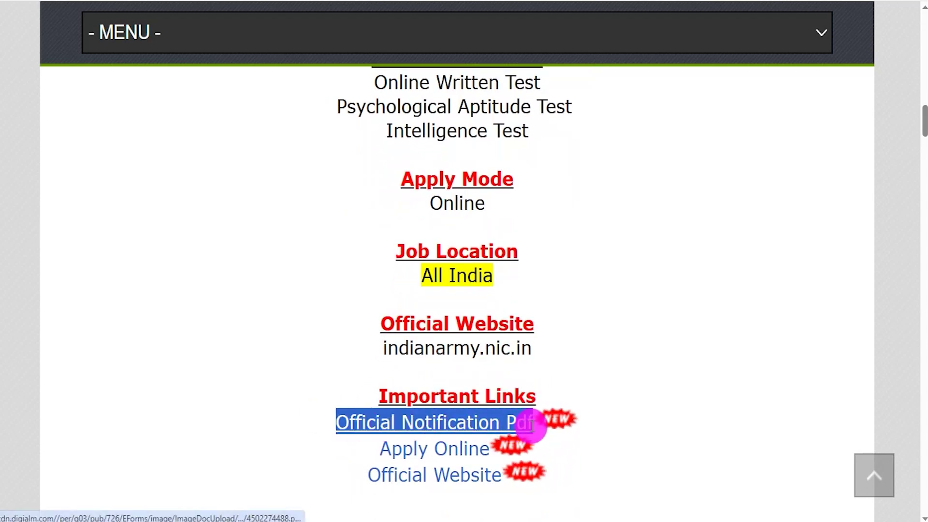
left_click(500, 432)
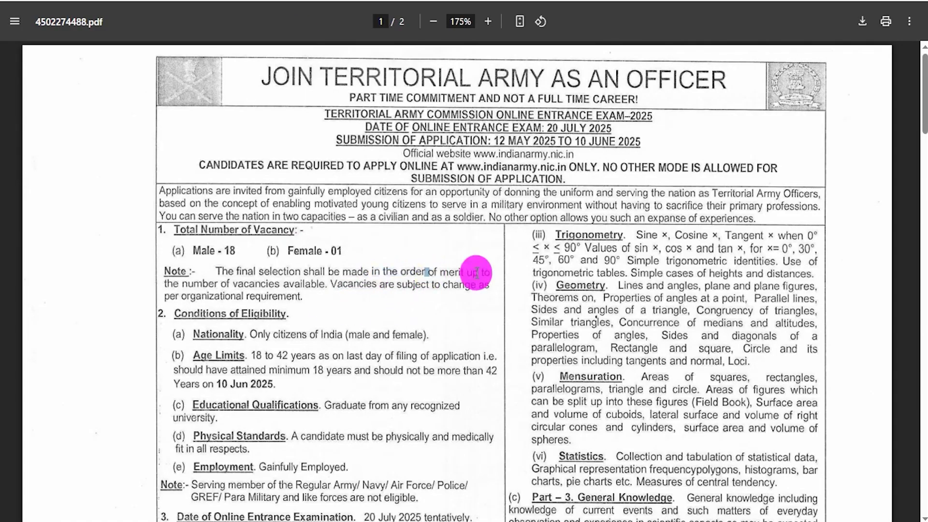
Skim the notification's first page and examine its title and the male and female vacancy details
scroll(476, 261, "down", 7)
scroll(477, 273, "down", 10)
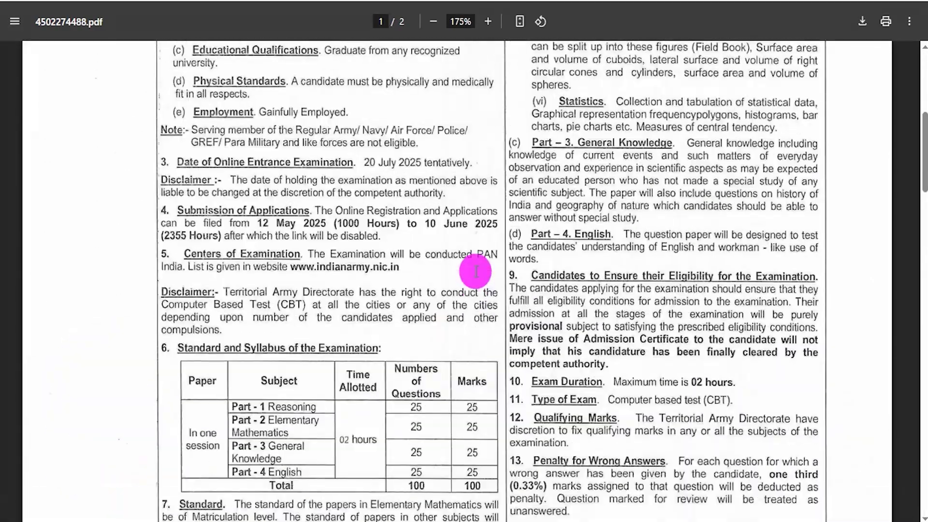
scroll(476, 271, "up", 7)
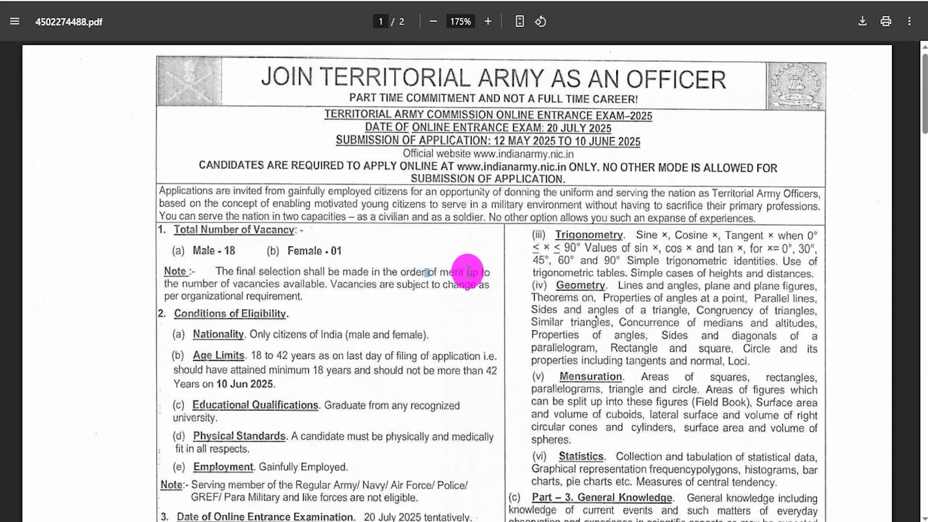
left_click(370, 270)
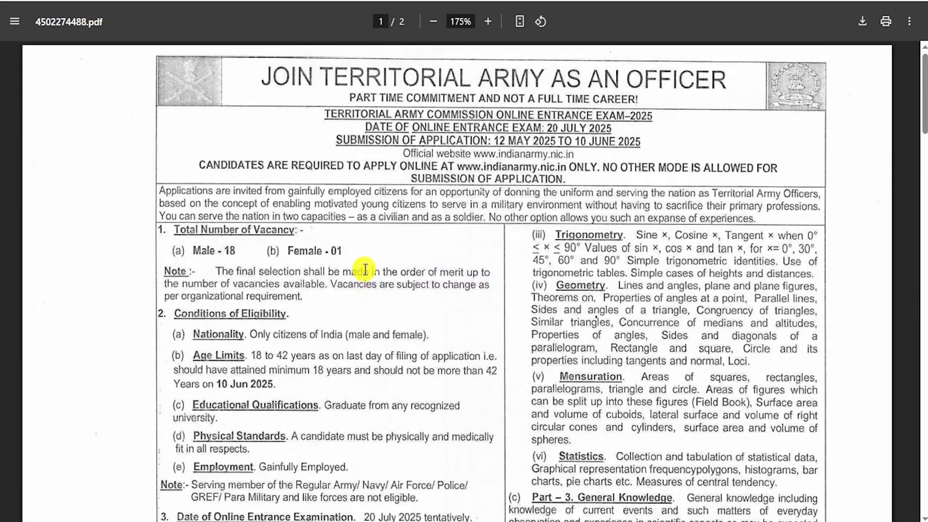
double_click(635, 79)
left_click_drag(350, 285, 453, 285)
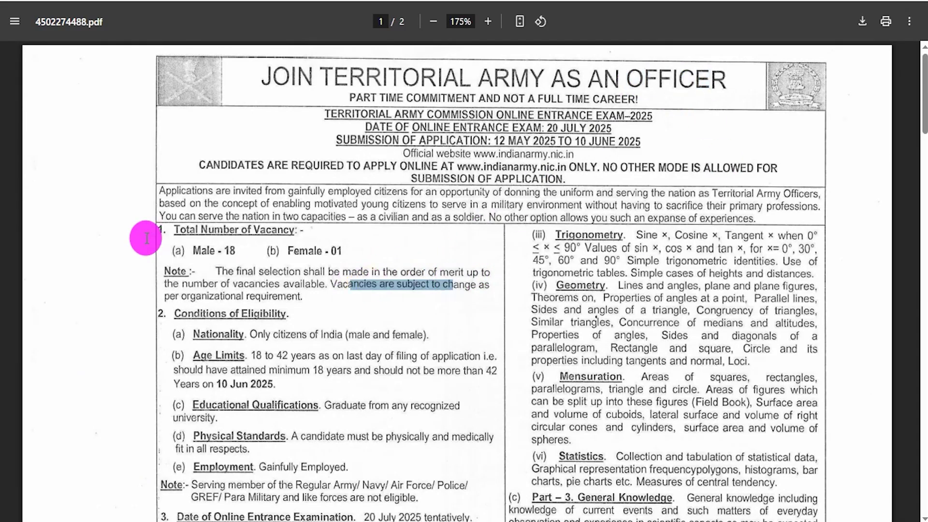
left_click(236, 251)
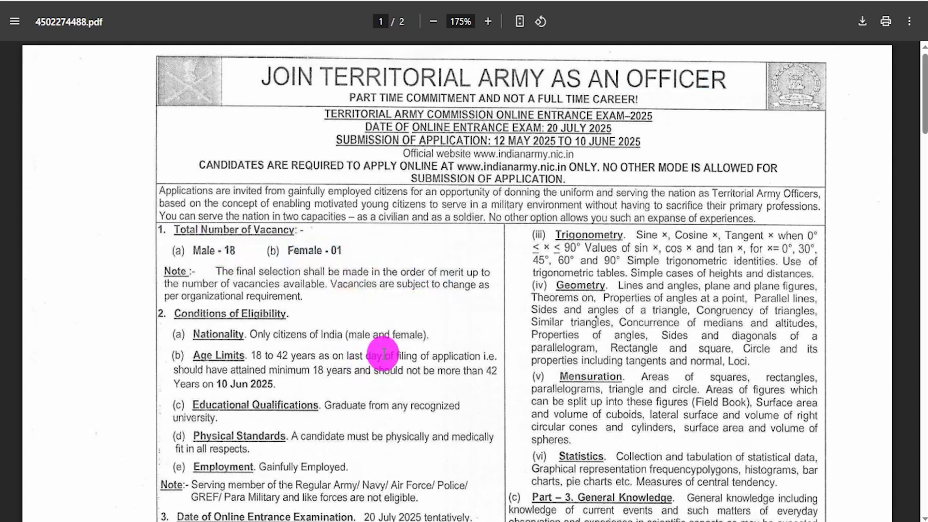
Examine the notification's eligibility conditions on nationality, age limits, educational qualifications, physical standards and employment
scroll(388, 392, "down", 2)
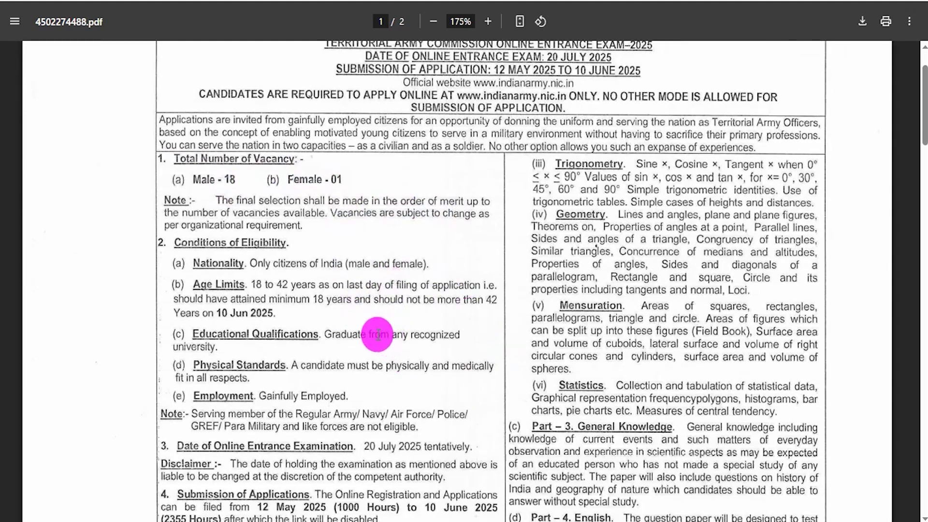
left_click_drag(328, 333, 404, 332)
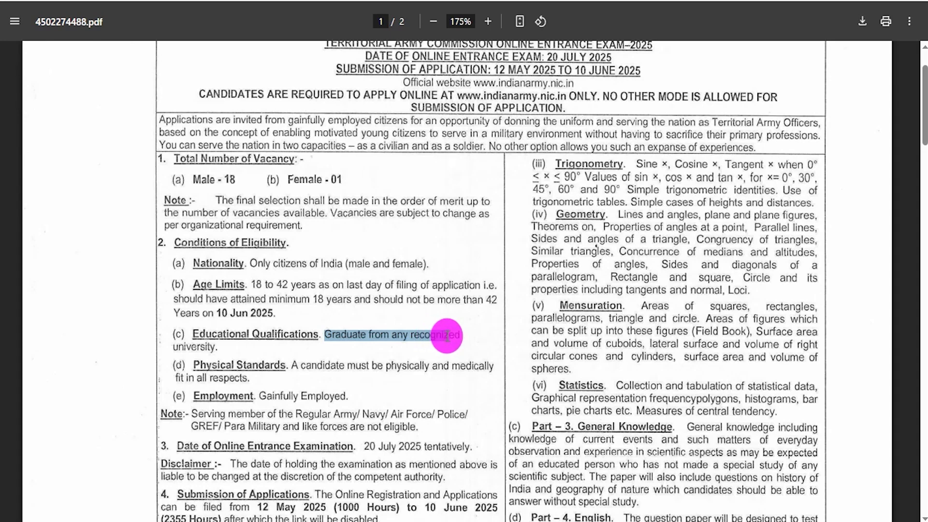
left_click_drag(224, 264, 269, 263)
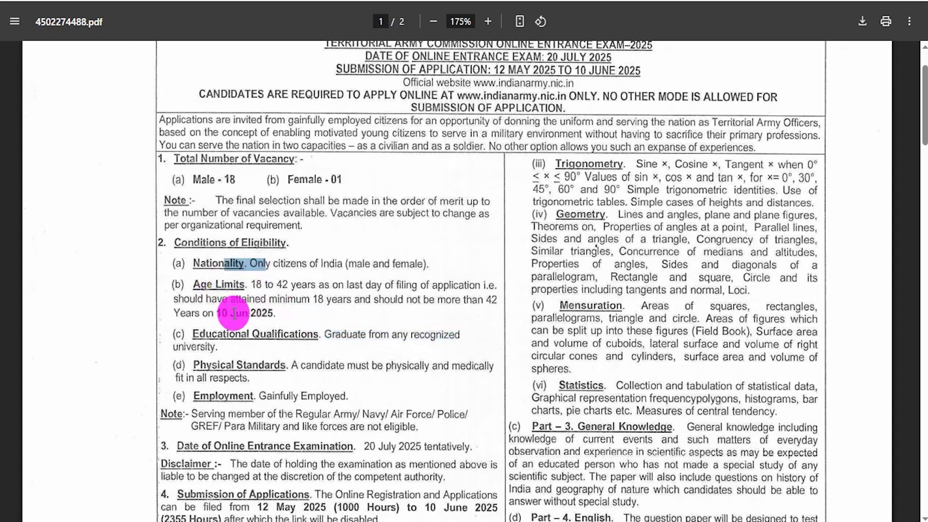
left_click(215, 373)
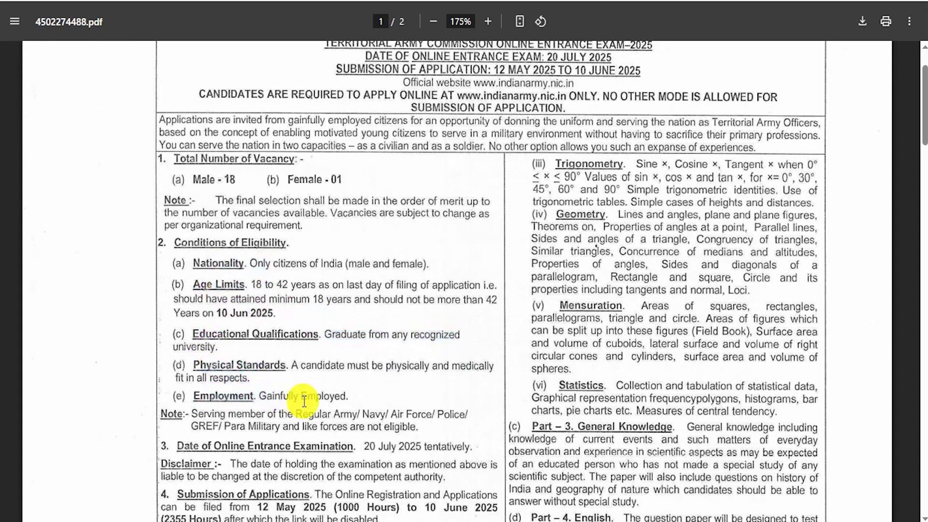
scroll(482, 347, "down", 10)
scroll(431, 304, "up", 11)
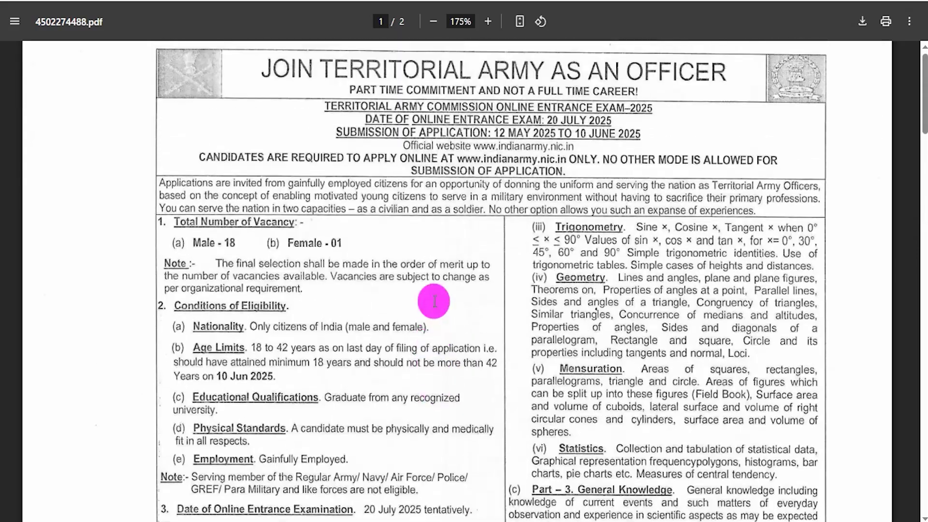
Close the official notification and open the Apply Online link listed under the article's Important Links
scroll(434, 302, "up", 1)
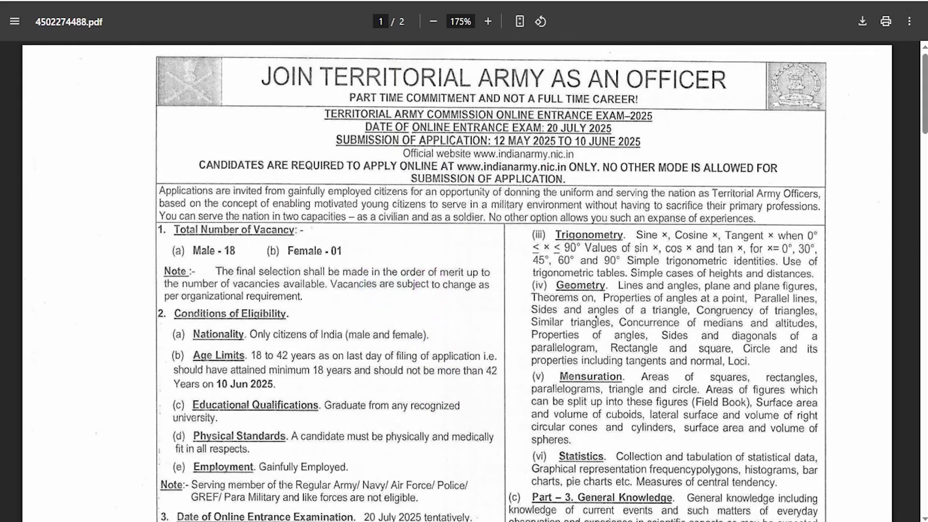
key("ctrl+w")
left_click_drag(380, 449, 489, 448)
left_click(357, 453)
left_click_drag(356, 453, 489, 451)
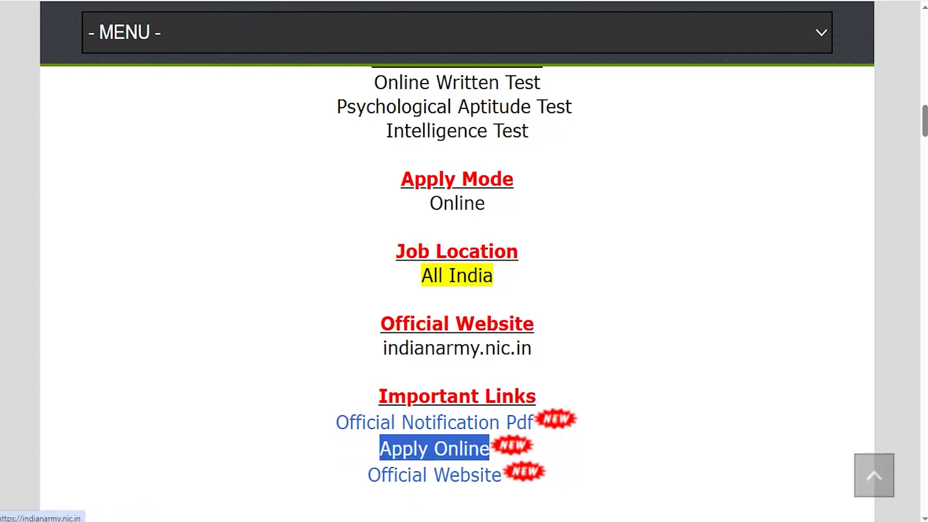
key("ctrl+Tab")
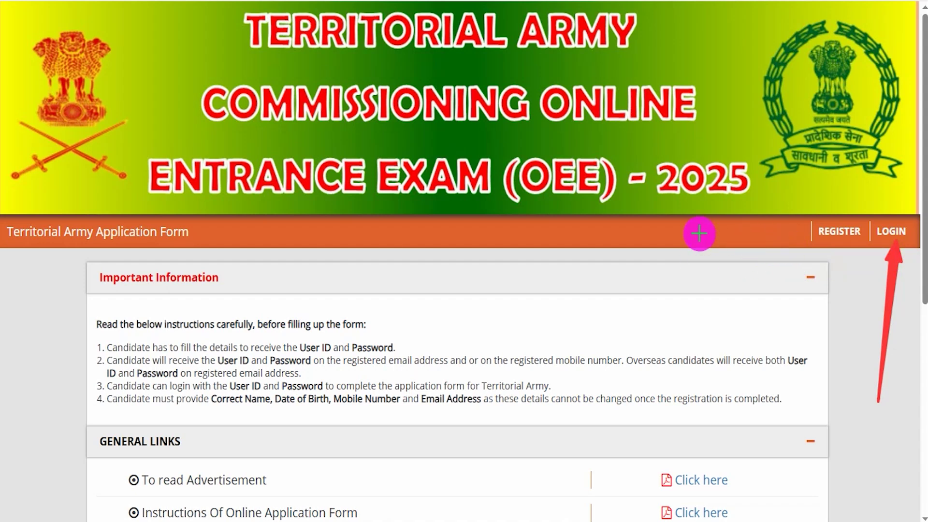
Open the Register form from the Territorial Army application portal's home page
left_click_drag(595, 232, 767, 233)
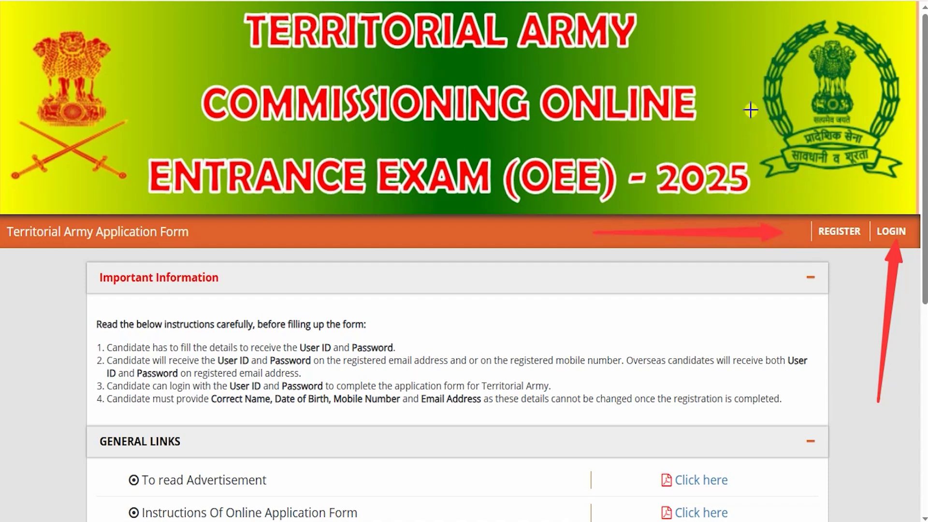
left_click_drag(752, 110, 824, 227)
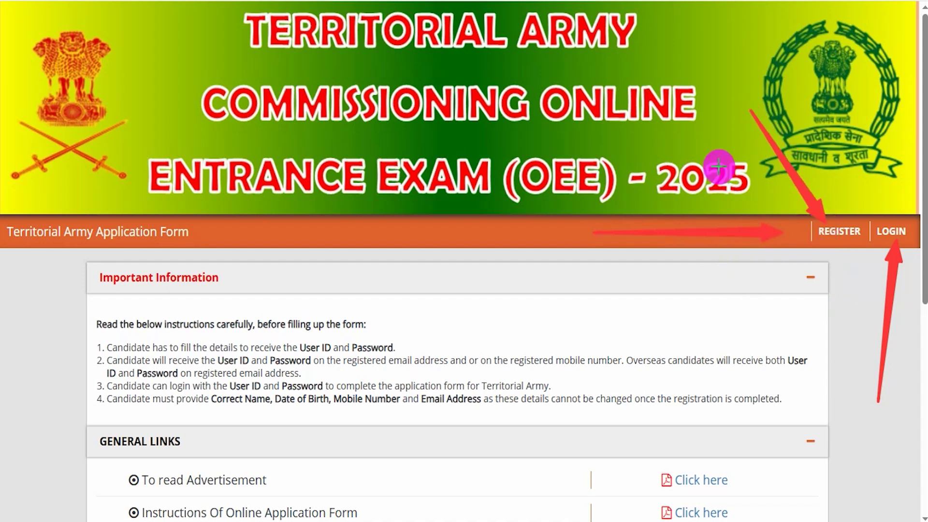
key("Escape")
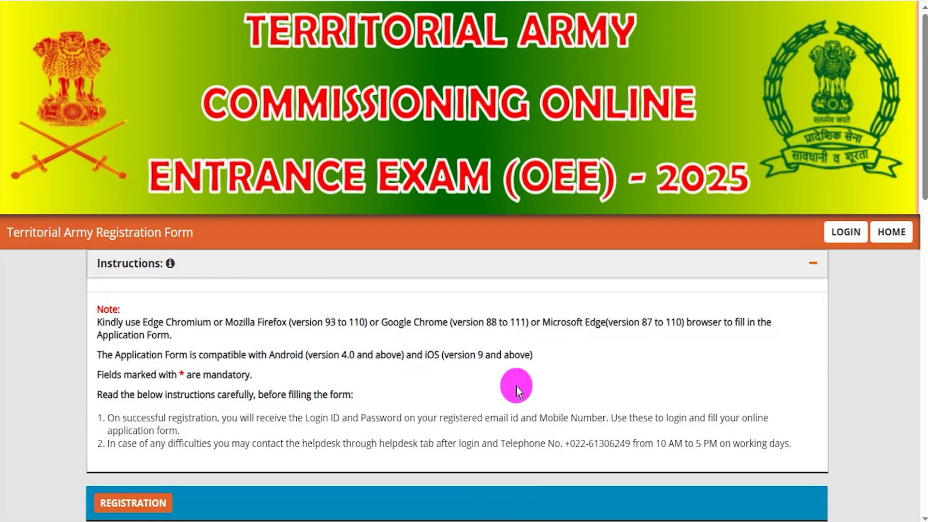
Examine the registration form's post name, full name, mobile number, alternate mobile number and email address fields
scroll(442, 387, "down", 7)
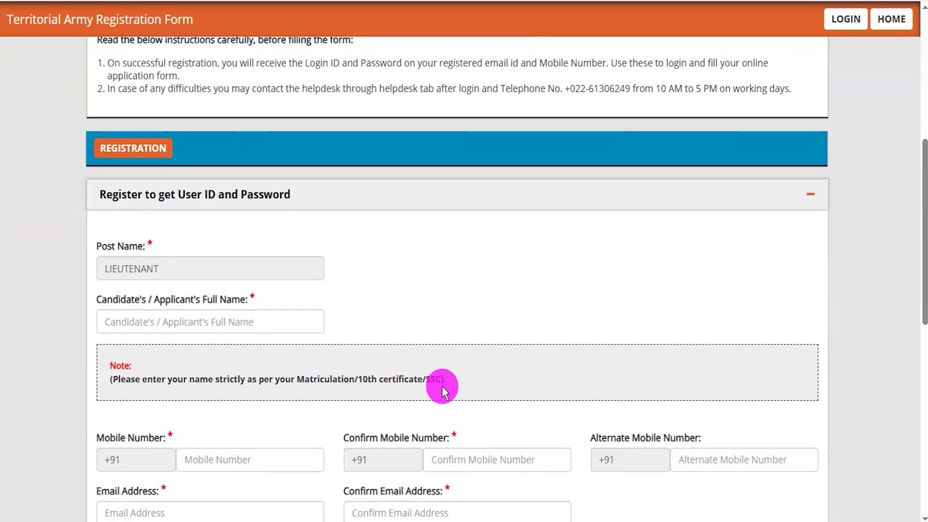
scroll(443, 389, "down", 2)
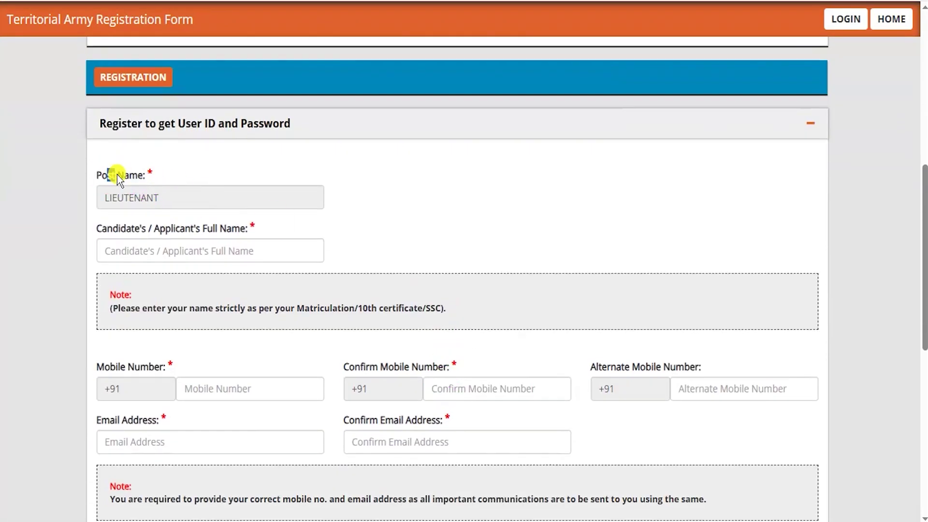
left_click(165, 254)
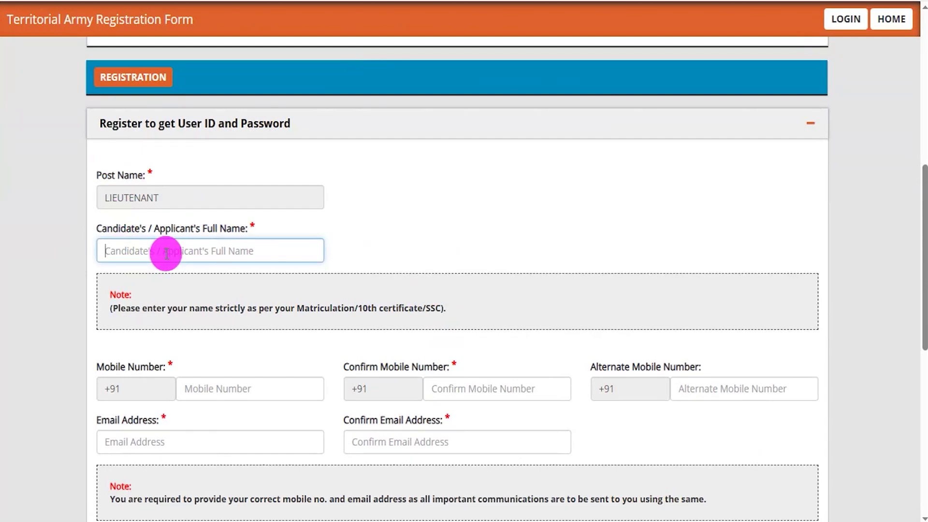
scroll(184, 286, "down", 4)
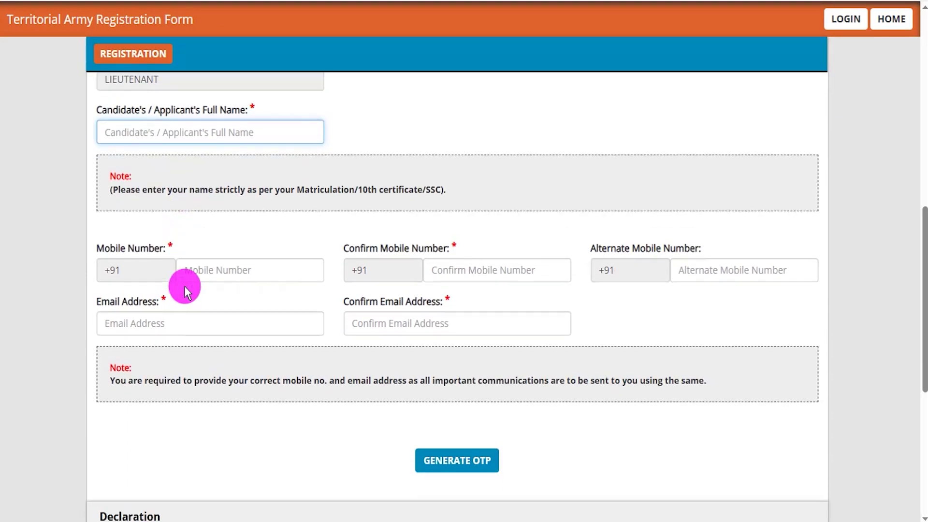
left_click_drag(111, 225, 166, 225)
left_click(214, 244)
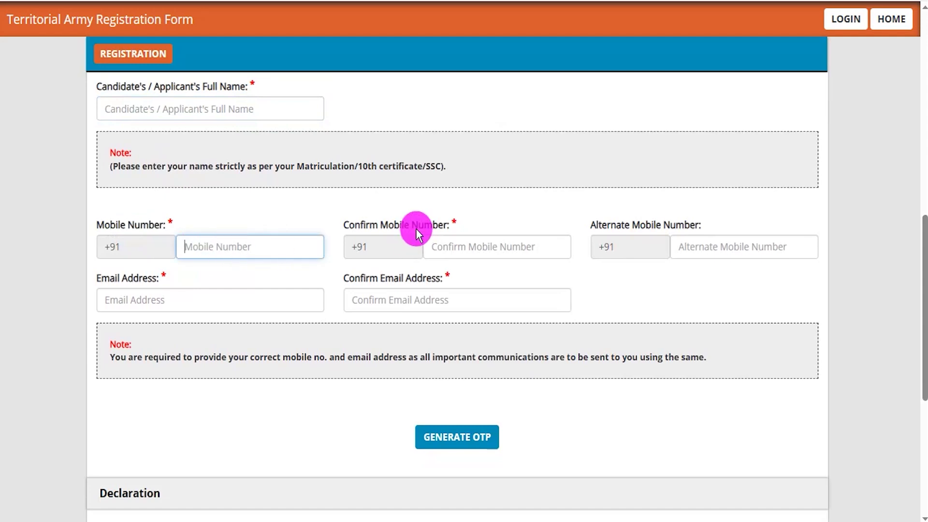
left_click(452, 245)
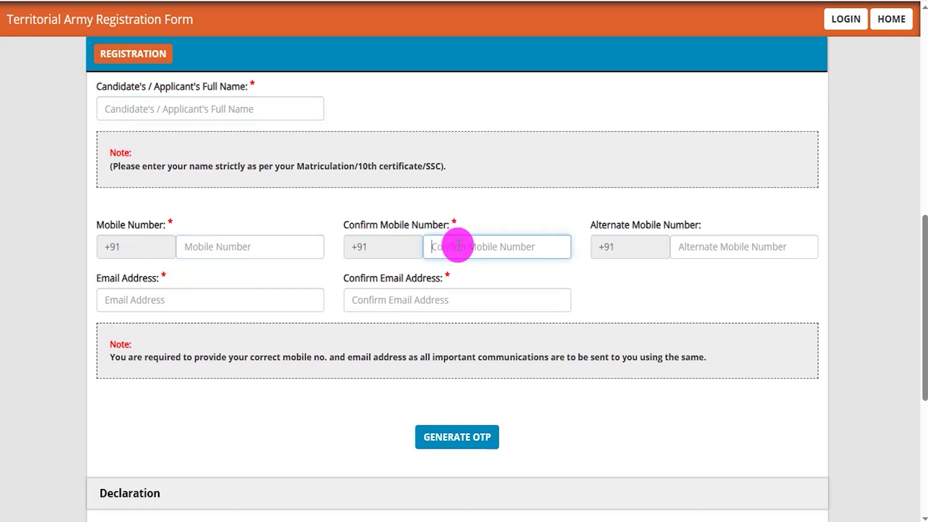
left_click_drag(607, 222, 667, 225)
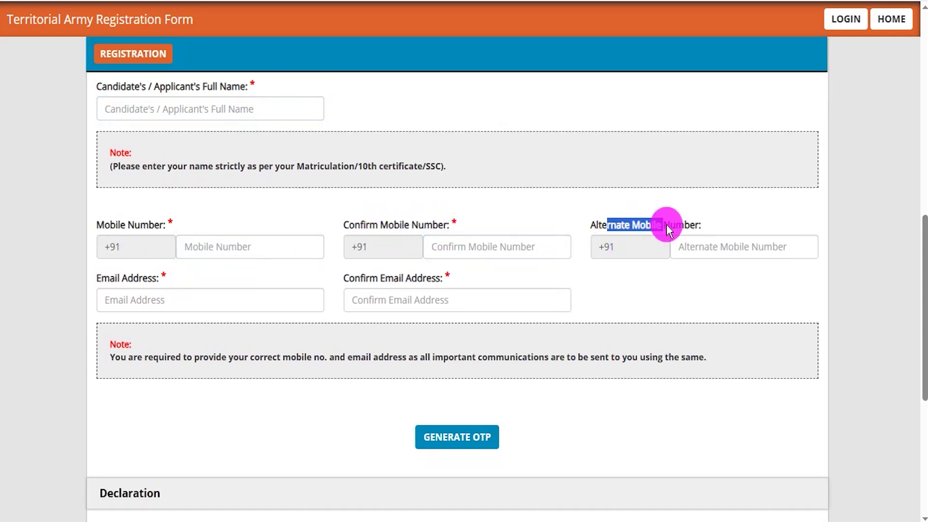
left_click(704, 246)
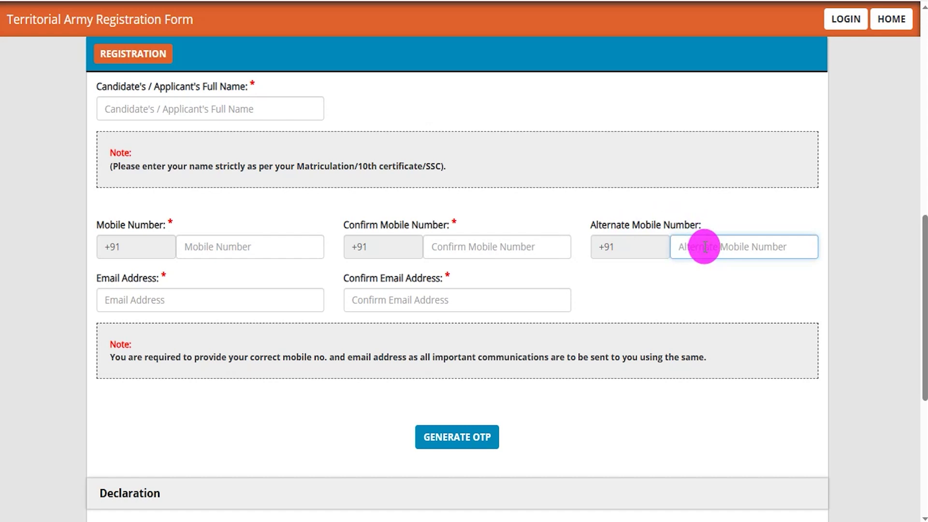
left_click_drag(103, 279, 156, 287)
left_click(159, 296)
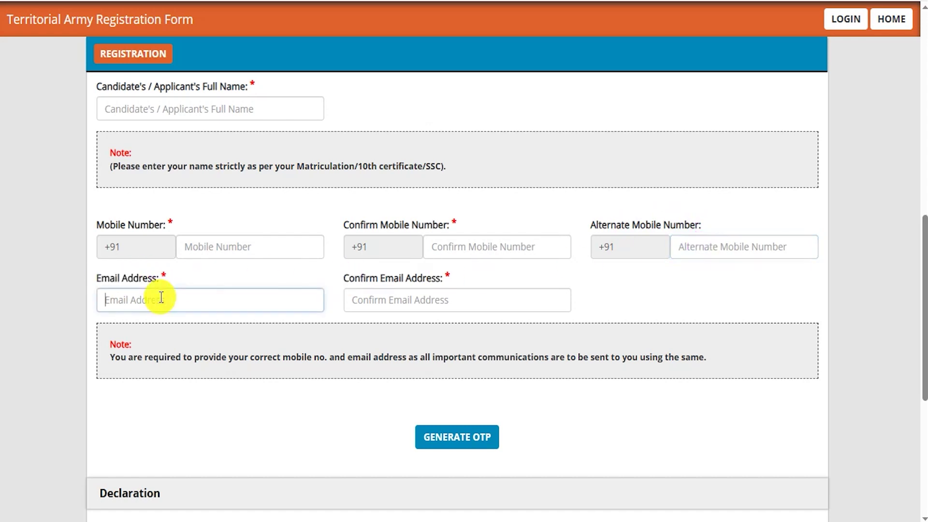
left_click_drag(381, 279, 430, 295)
left_click(425, 300)
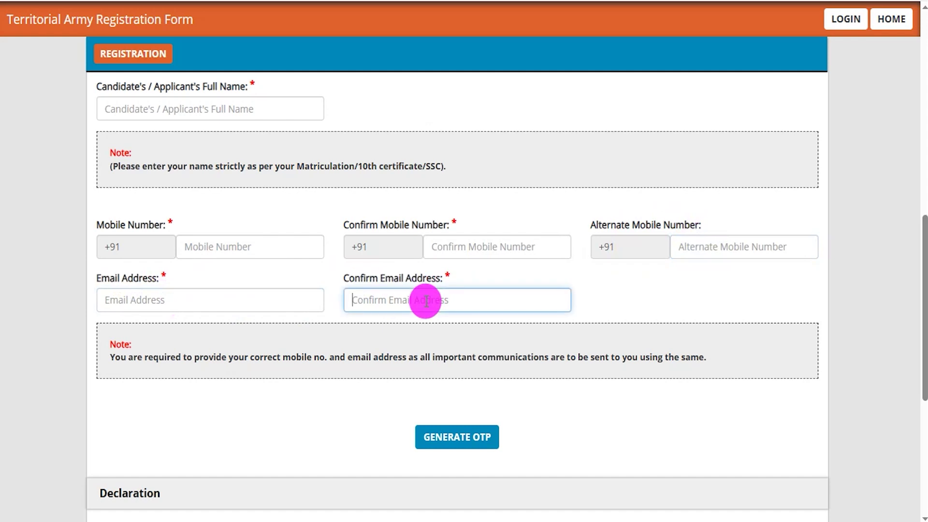
Request the registration OTP and submit the captcha authentication
left_click(719, 395)
scroll(719, 396, "down", 2)
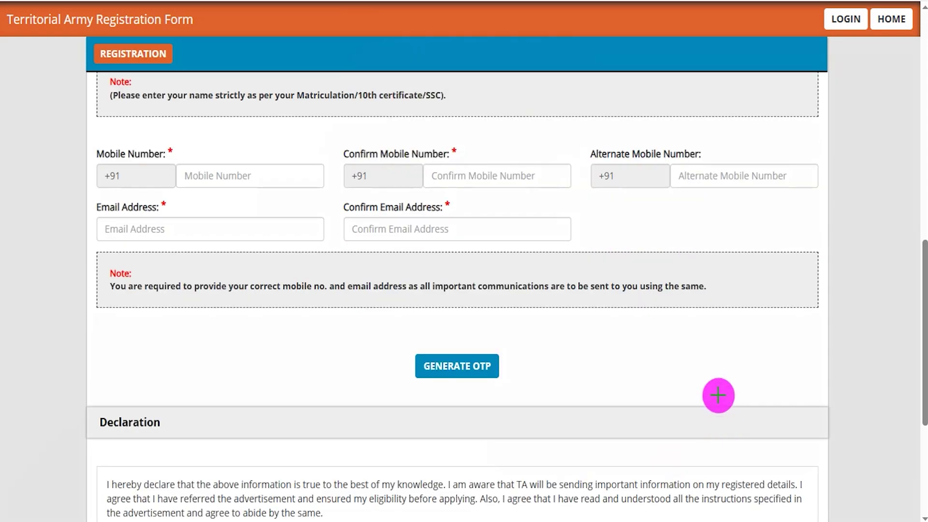
left_click_drag(770, 345, 506, 367)
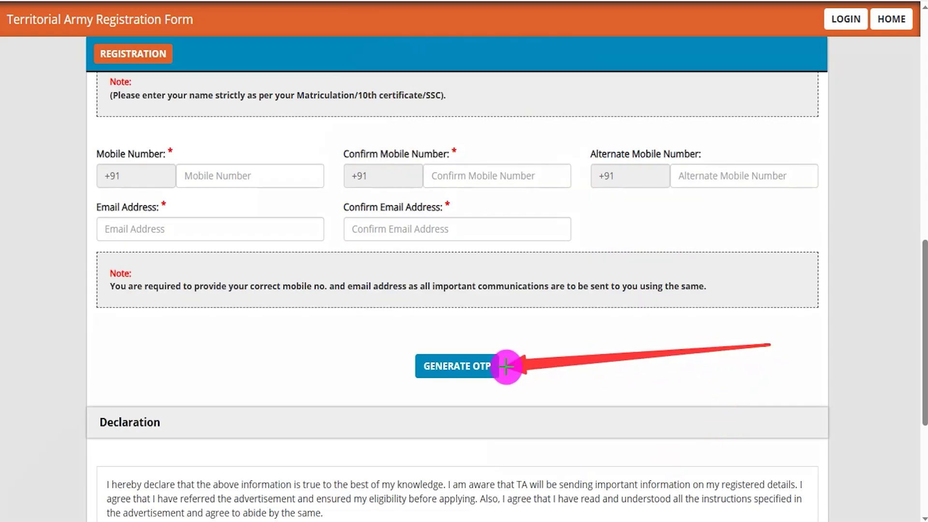
left_click(503, 367)
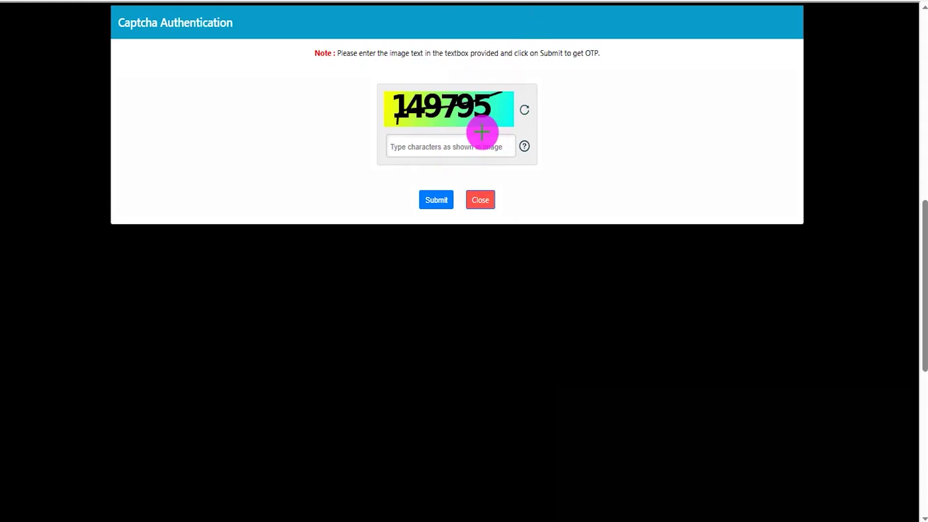
left_click_drag(464, 123, 535, 125)
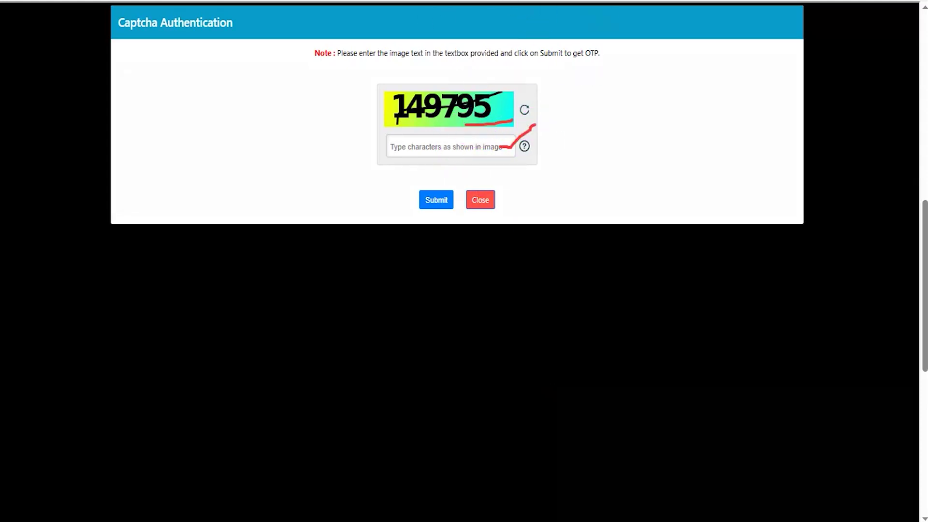
left_click_drag(289, 157, 419, 195)
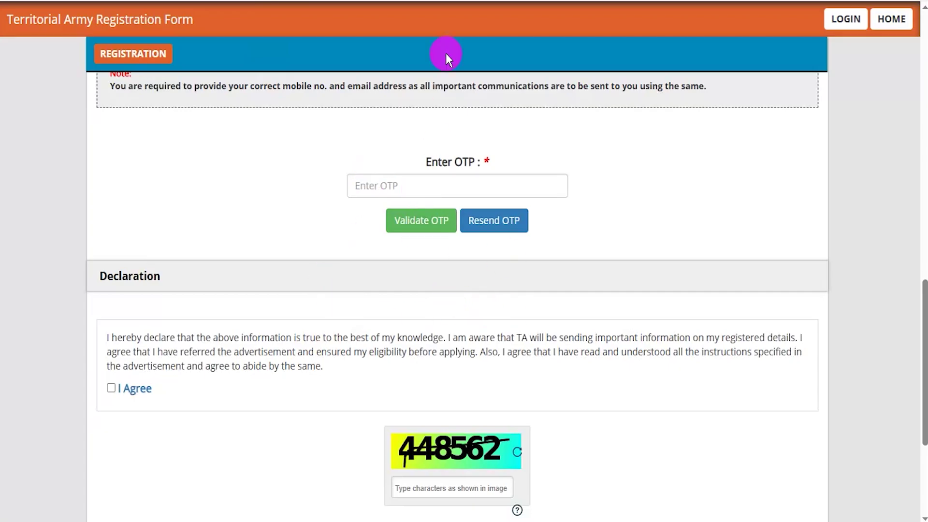
Examine the OTP entry field and the Validate OTP option in the registration form
mouse_move(529, 186)
left_mouse_down()
mouse_move(582, 145)
mouse_move(570, 143)
left_mouse_up()
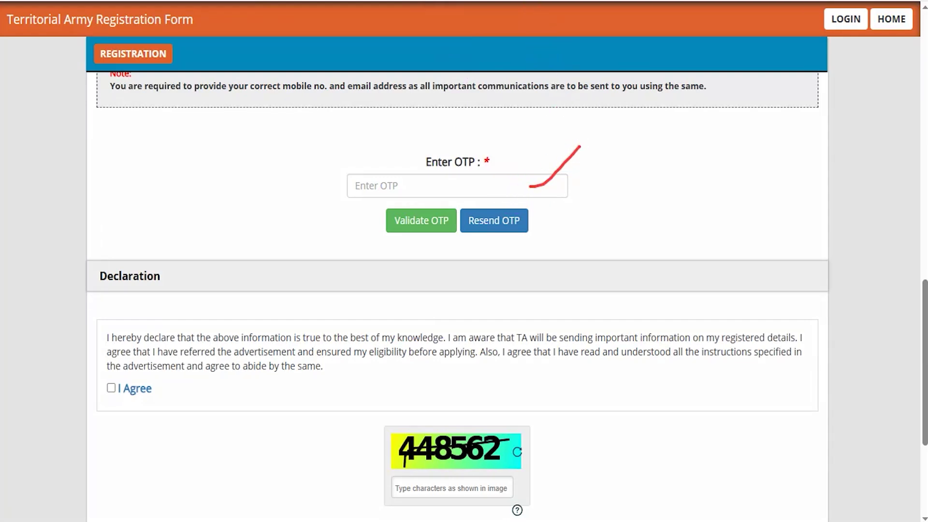
left_click_drag(261, 203, 377, 222)
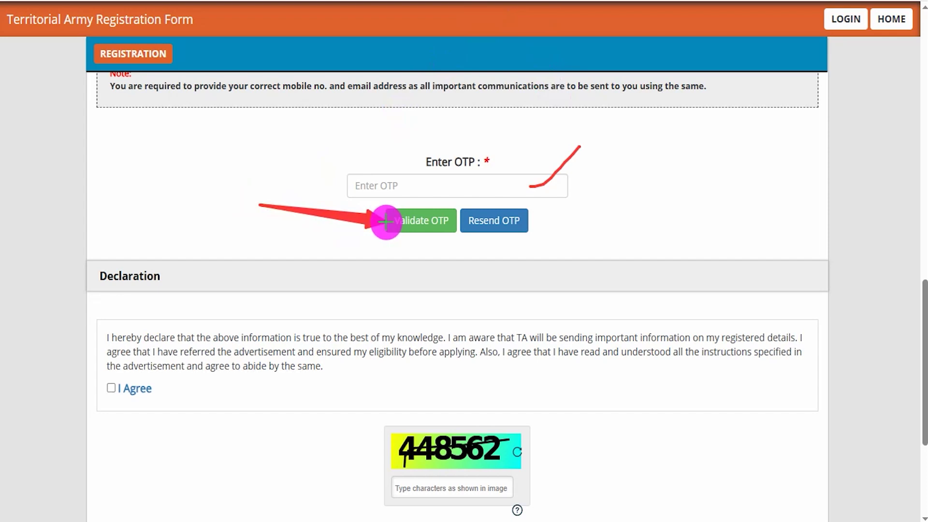
key("Escape")
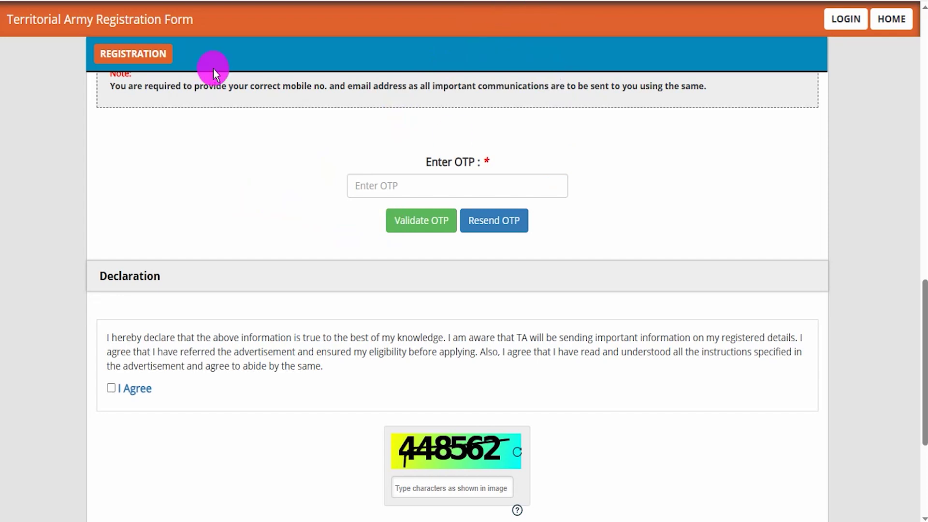
Agree to the declaration and reverify the registration details
scroll(259, 323, "down", 3)
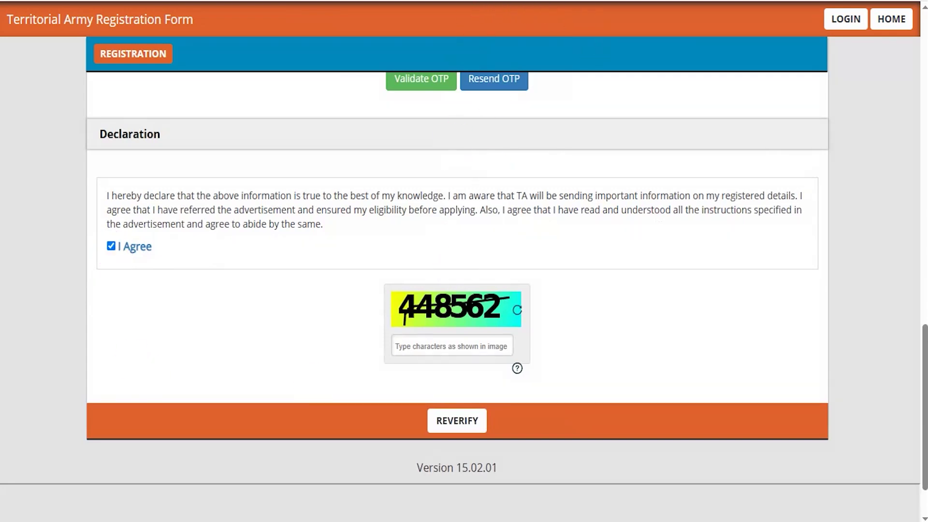
left_click_drag(498, 318, 566, 316)
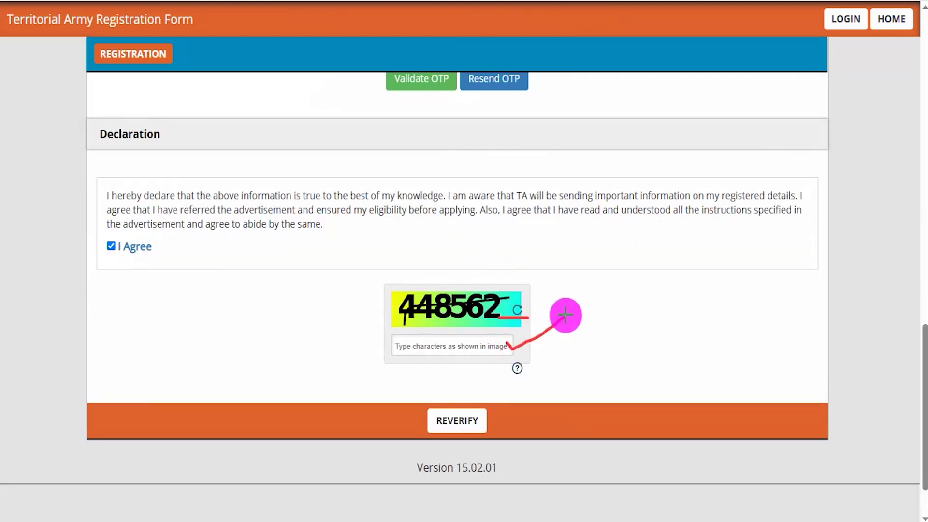
mouse_move(259, 302)
left_mouse_down()
mouse_move(321, 369)
mouse_move(427, 416)
left_mouse_up()
left_click(445, 421)
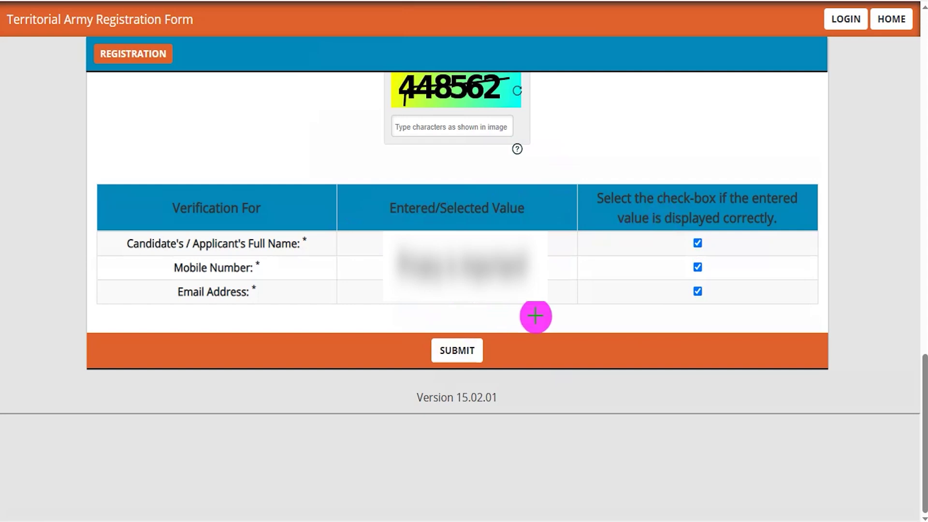
Mark the full name, mobile number and email address as correct in the verification table and submit the registration
left_click(695, 291)
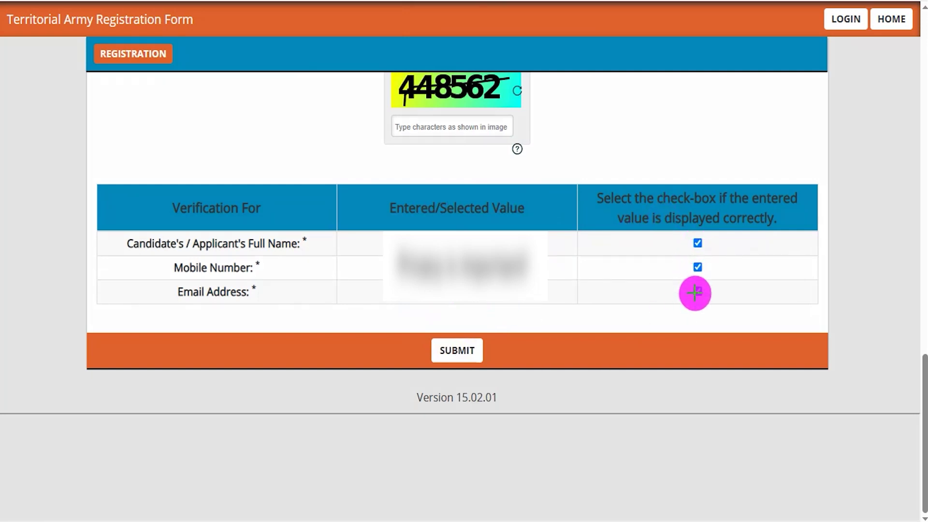
left_click(696, 292)
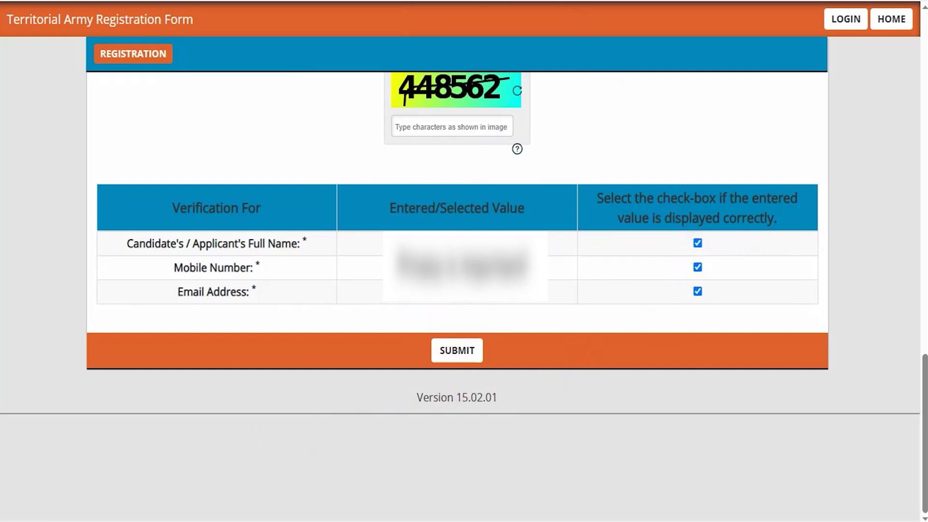
left_click_drag(261, 448, 436, 361)
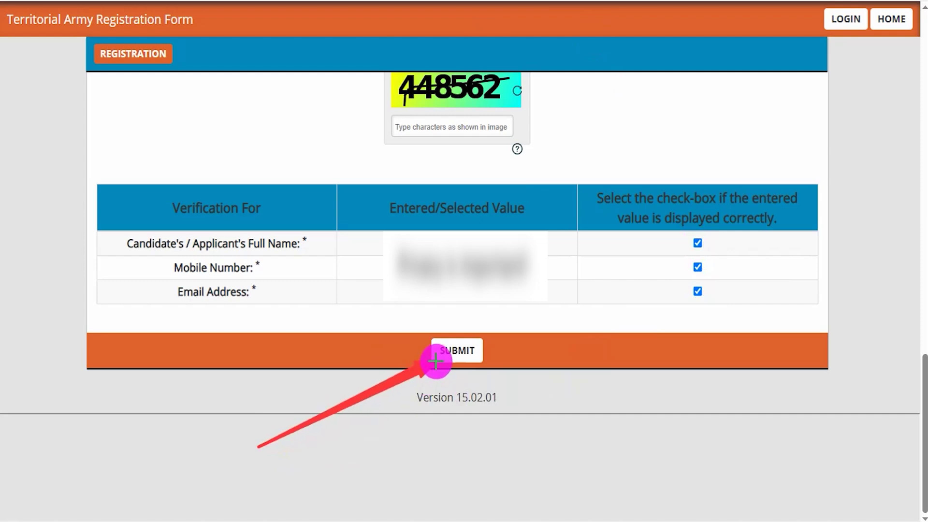
left_click(437, 360)
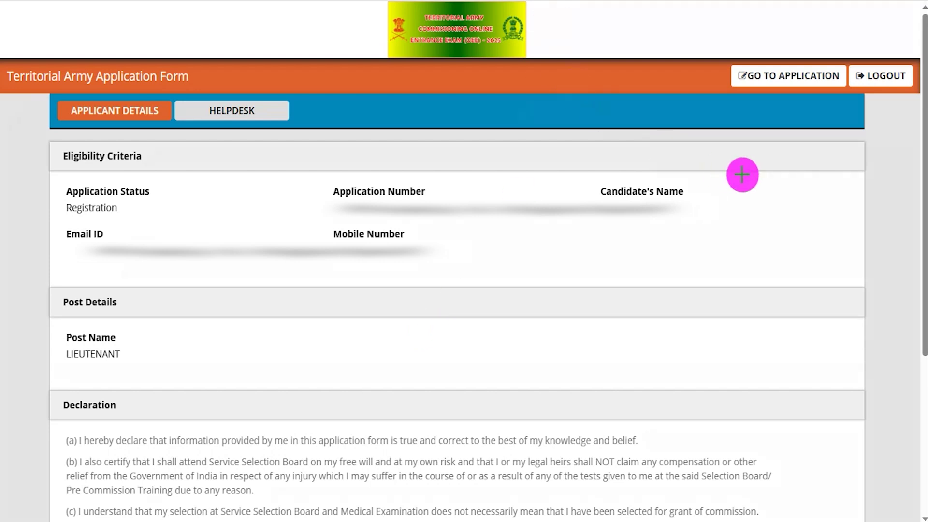
Open the application form and set the applicant's gender to Male
left_click(784, 77)
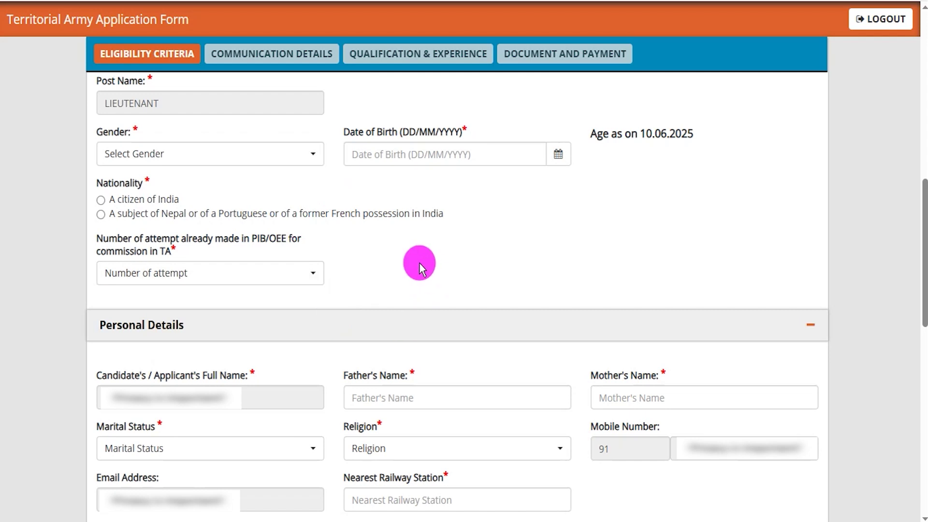
left_click(279, 153)
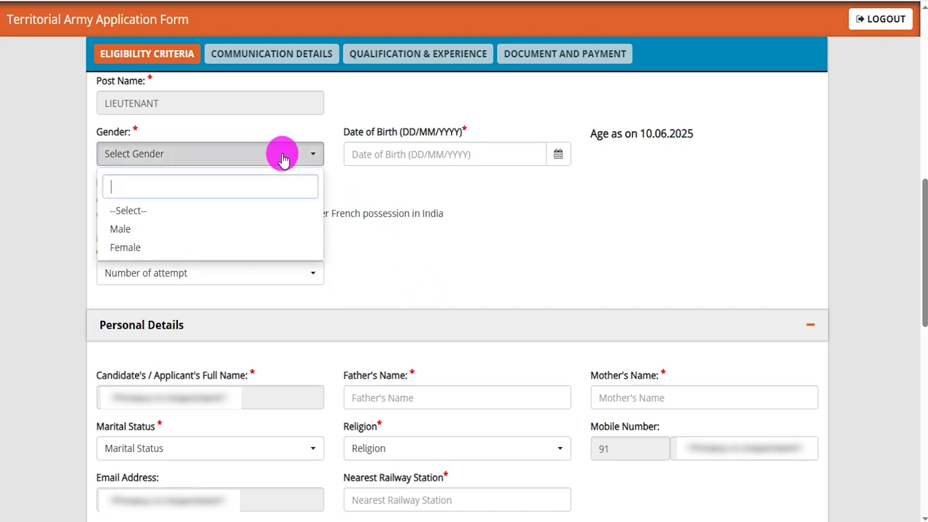
left_click(147, 231)
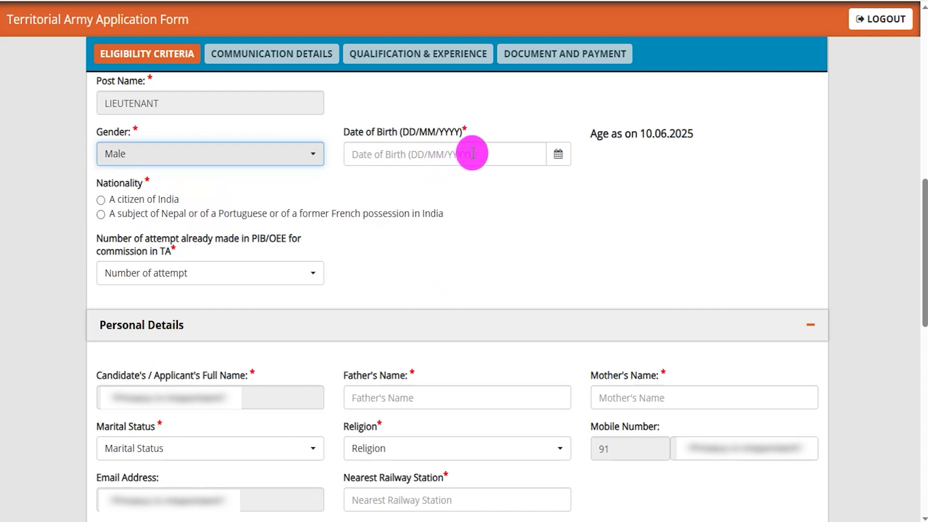
Set the nationality to A citizen of India and the number of PIB/OEE attempts already made to 0
left_click(558, 154)
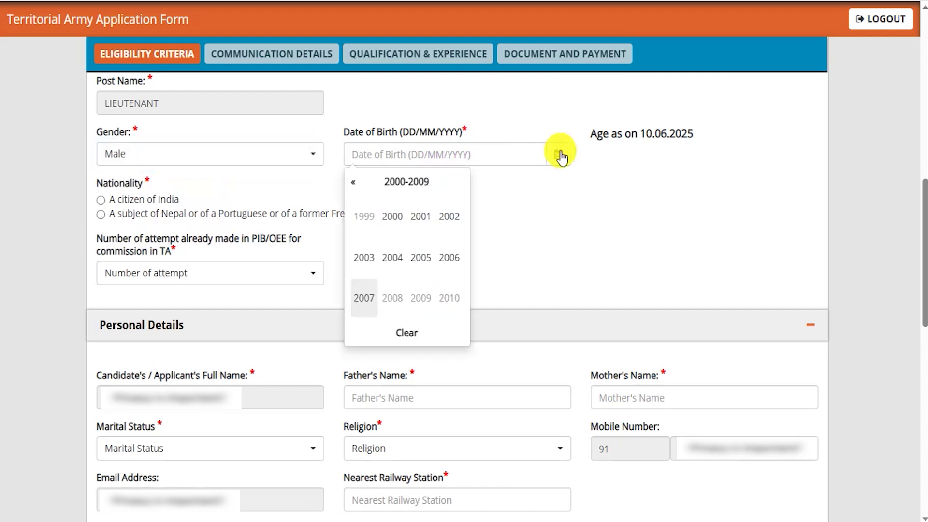
left_click(530, 222)
left_click(101, 200)
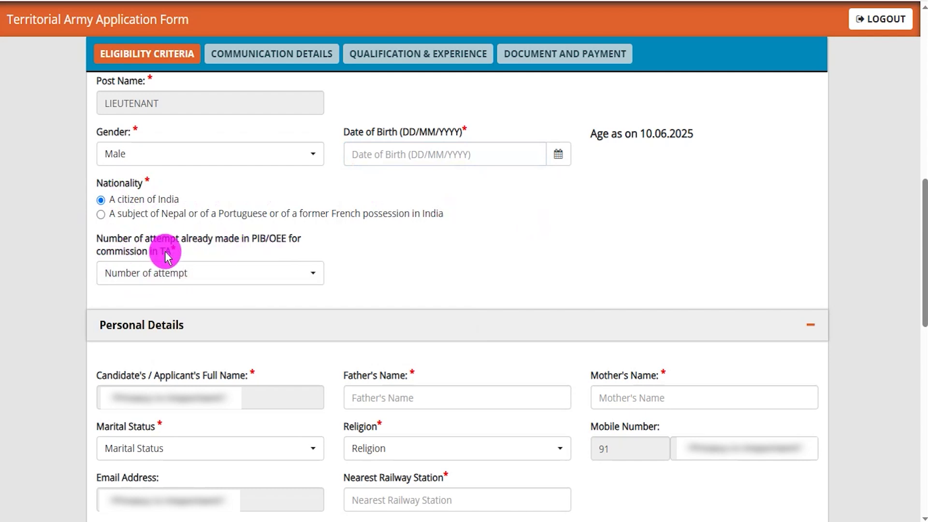
left_click(169, 280)
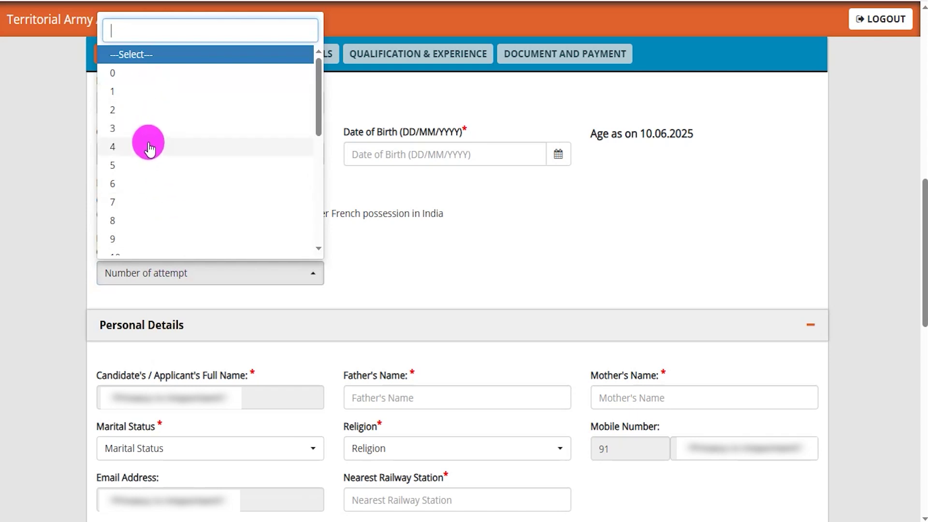
left_click(127, 73)
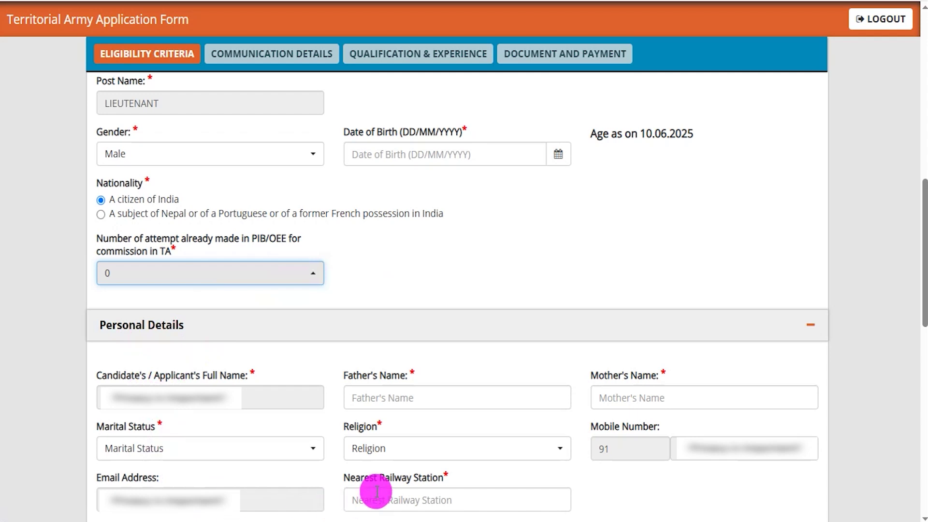
Examine the parents' name fields, the marital status and religion options, and the nearest railway station field in the personal details
left_click_drag(372, 377, 407, 378)
left_click(383, 398)
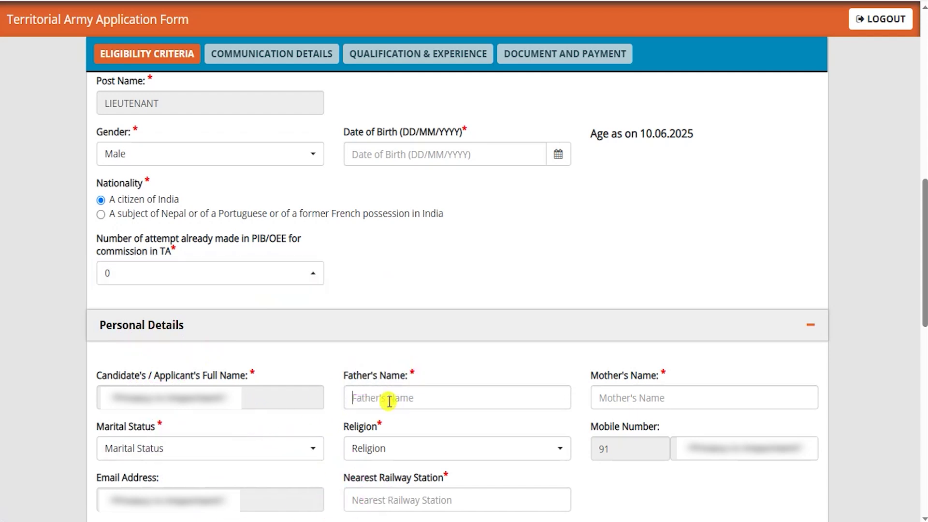
left_click_drag(643, 377, 648, 375)
left_click(622, 398)
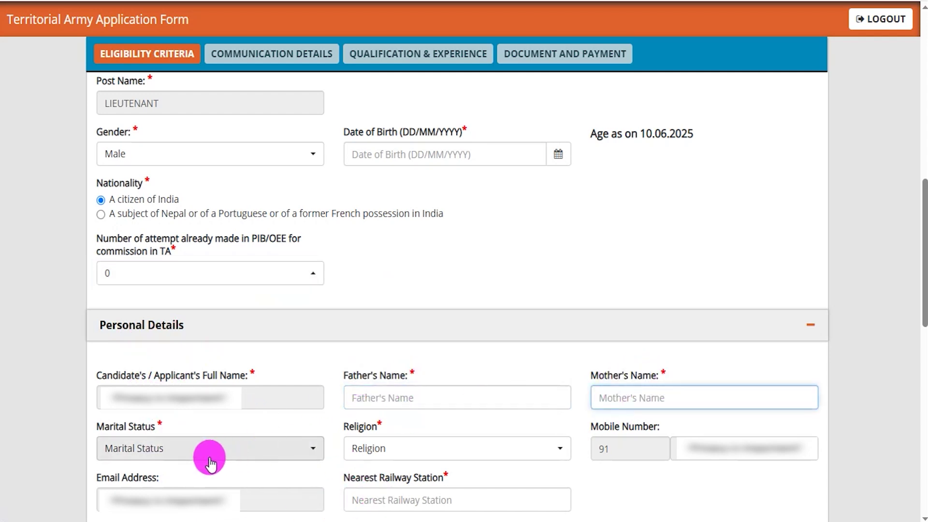
left_click(211, 461)
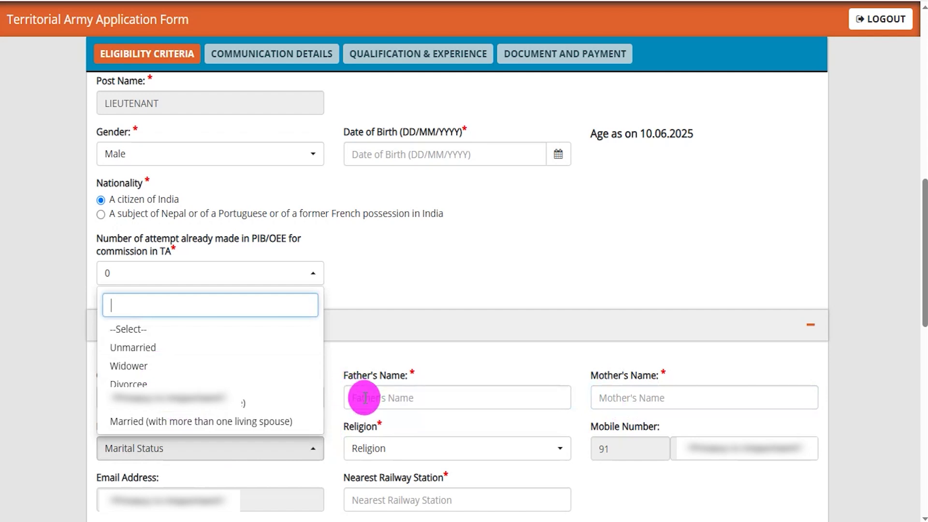
left_click(435, 448)
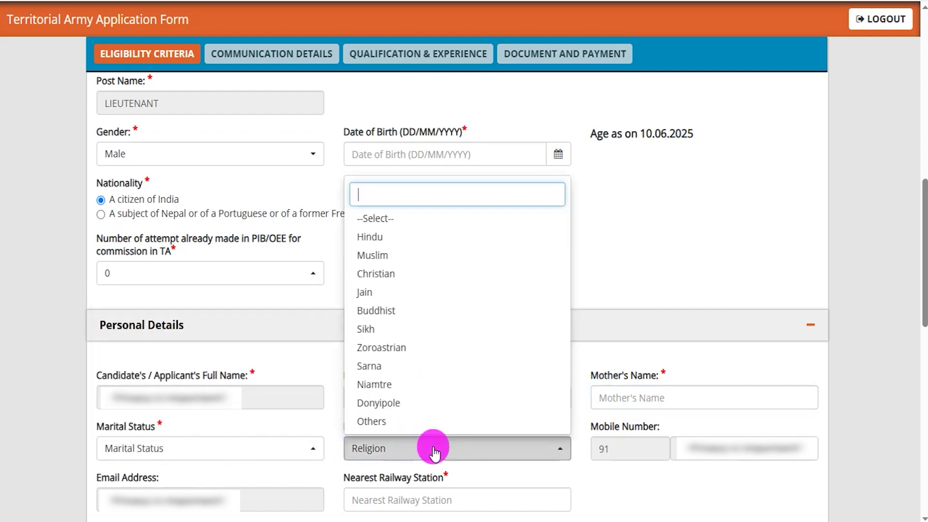
left_click(669, 475)
left_click_drag(319, 467, 407, 501)
left_click(407, 501)
left_click(593, 503)
Set the first test city preference to state Haryana and city Ambala
scroll(621, 263, "down", 9)
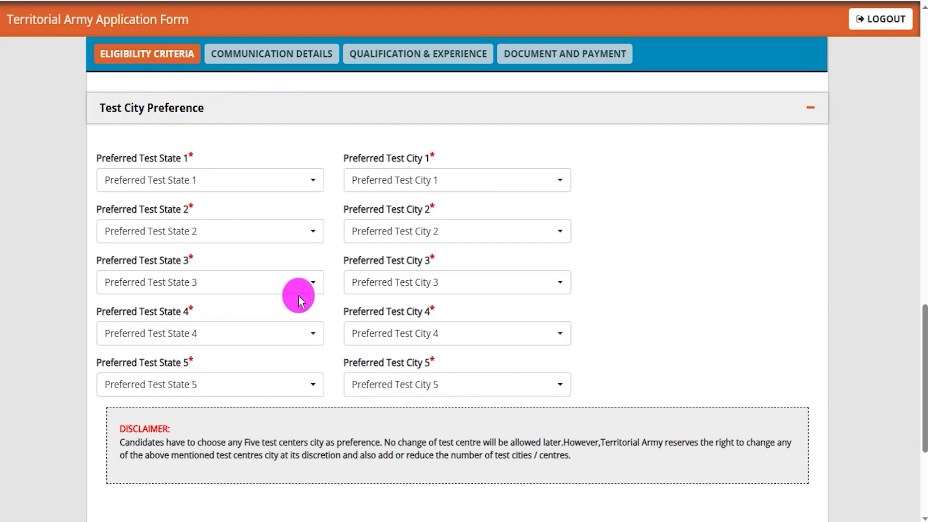
left_click(270, 181)
left_click(192, 422)
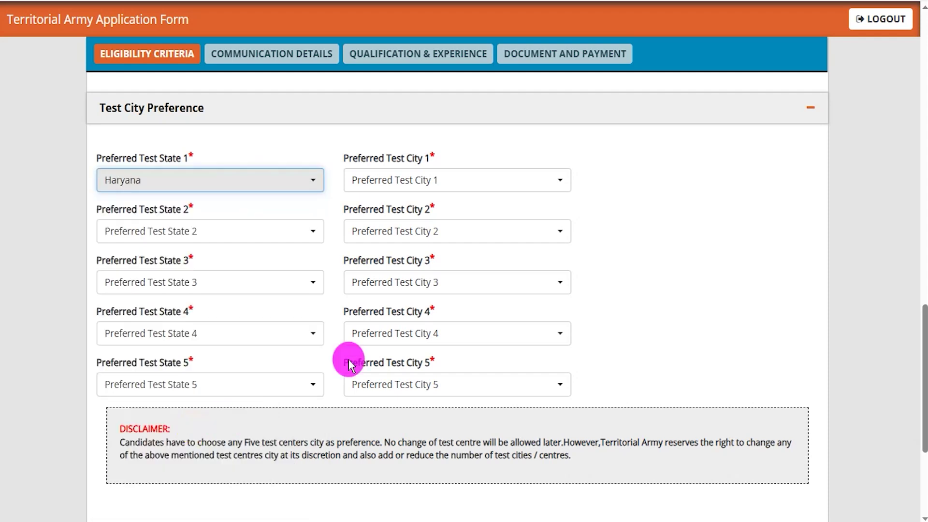
left_click(429, 180)
left_click(393, 255)
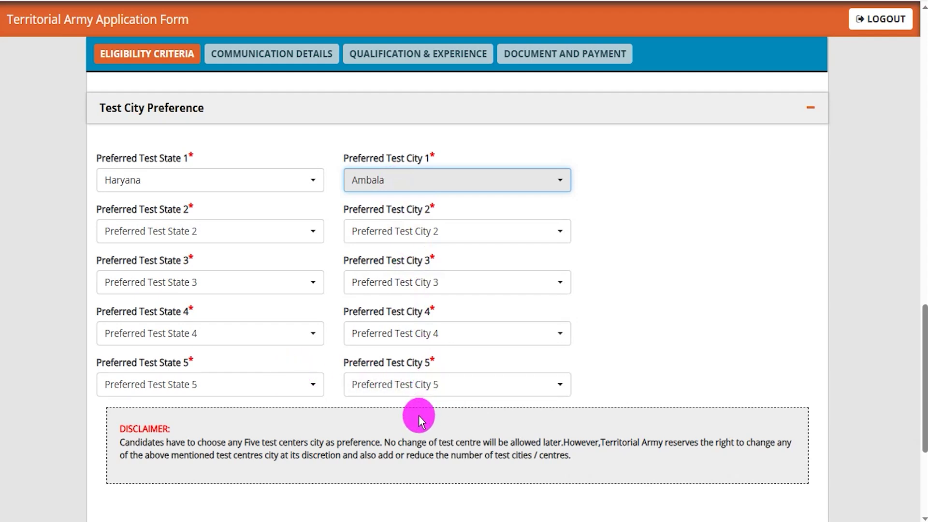
Answer Yes to being gainfully employed, then save the eligibility section and continue to the communication details
scroll(419, 419, "down", 4)
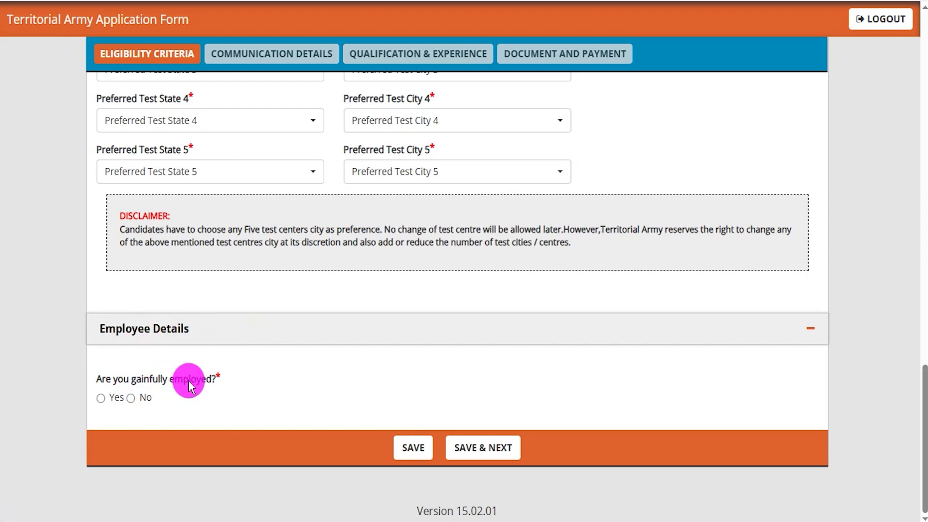
left_click(100, 399)
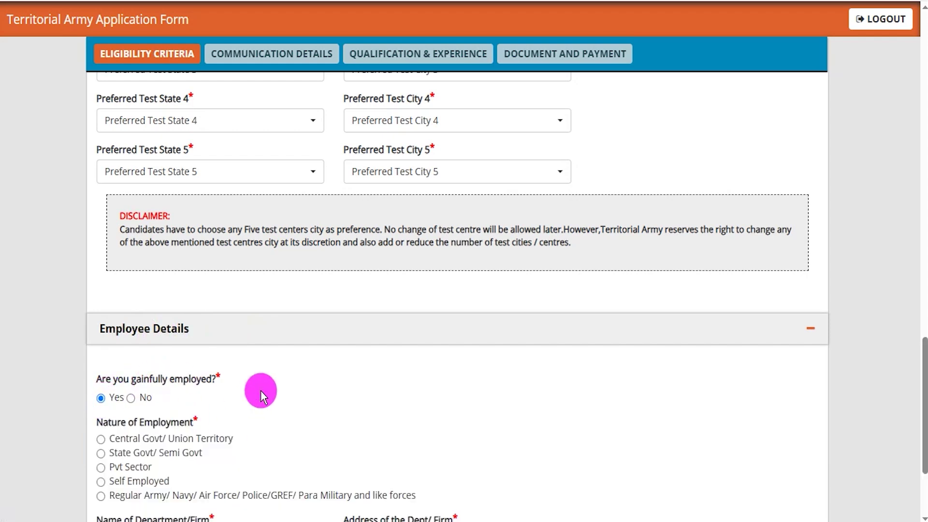
scroll(259, 384, "down", 3)
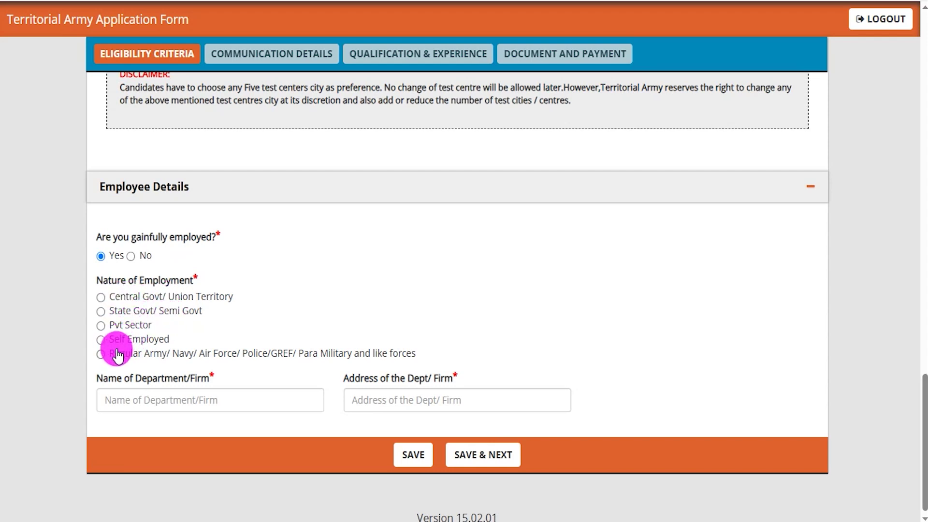
left_click(164, 400)
left_click_drag(363, 384, 399, 380)
scroll(437, 406, "down", 1)
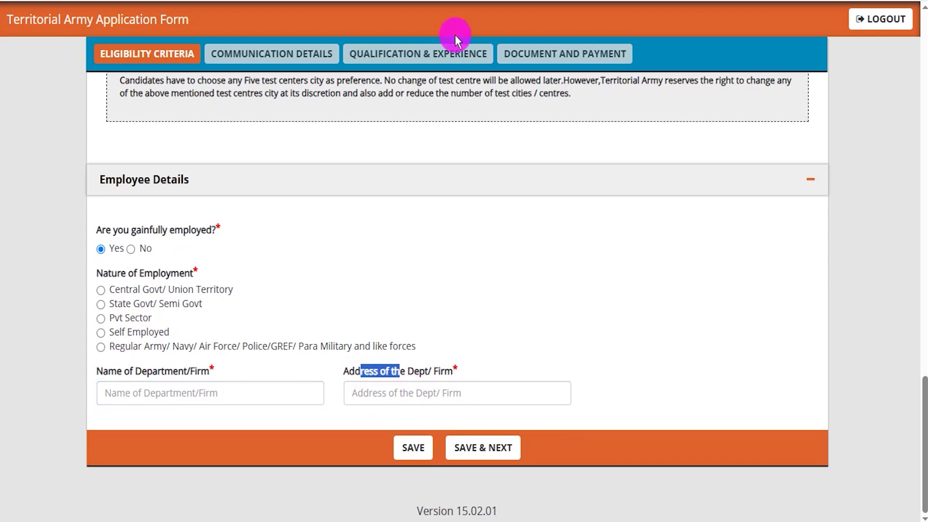
left_click_drag(758, 309, 526, 432)
left_click(511, 447)
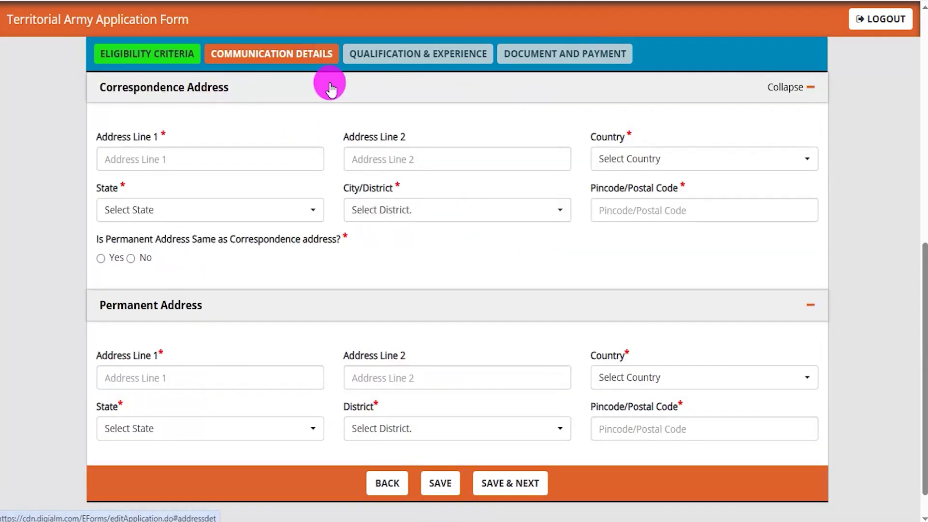
Go through the correspondence and permanent address fields, then save them and continue to the qualification and experience section
left_click(201, 162)
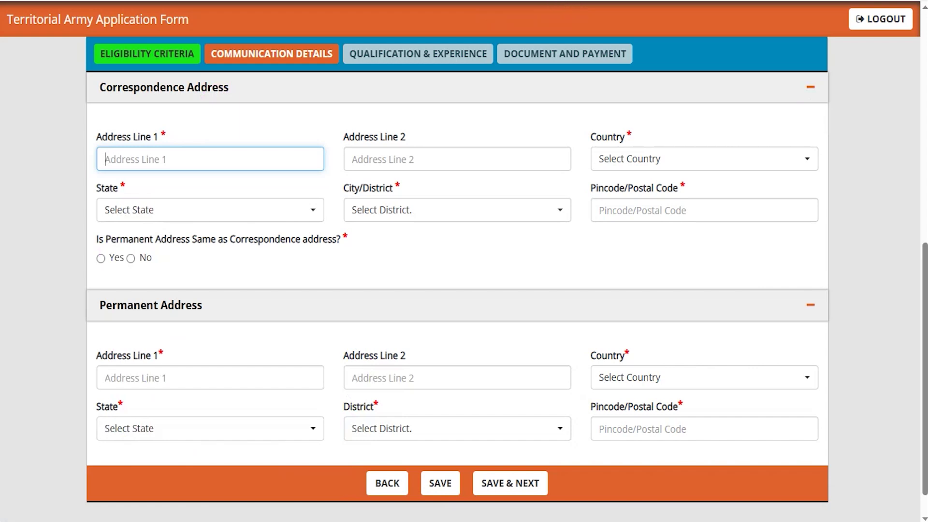
mouse_move(769, 410)
left_mouse_down()
mouse_move(578, 456)
mouse_move(548, 472)
left_mouse_up()
left_click(543, 481)
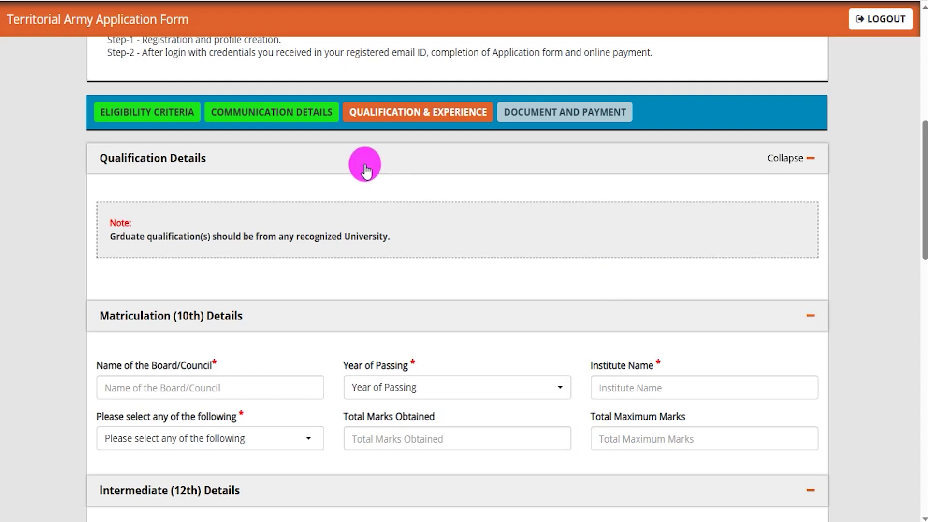
Examine the board name, year of passing and institute name fields in the Matriculation (10th) details
scroll(333, 352, "down", 2)
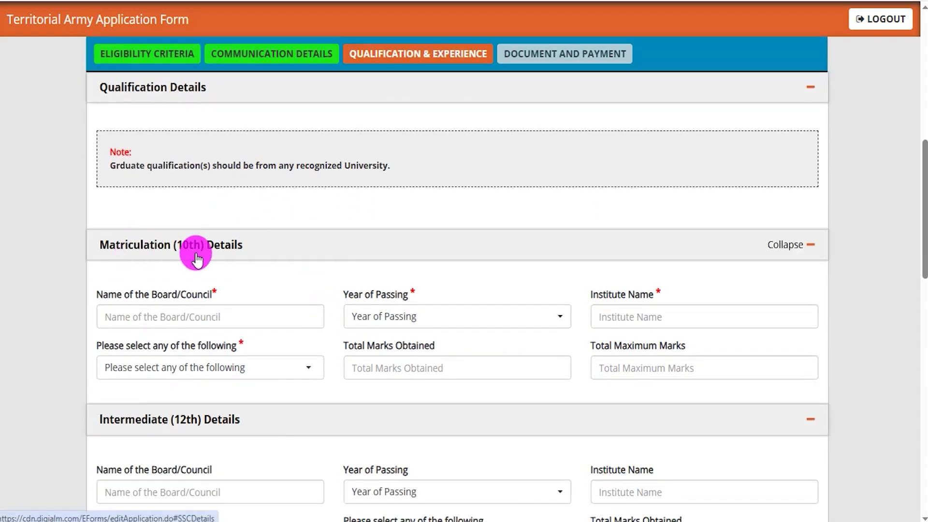
left_click(146, 318)
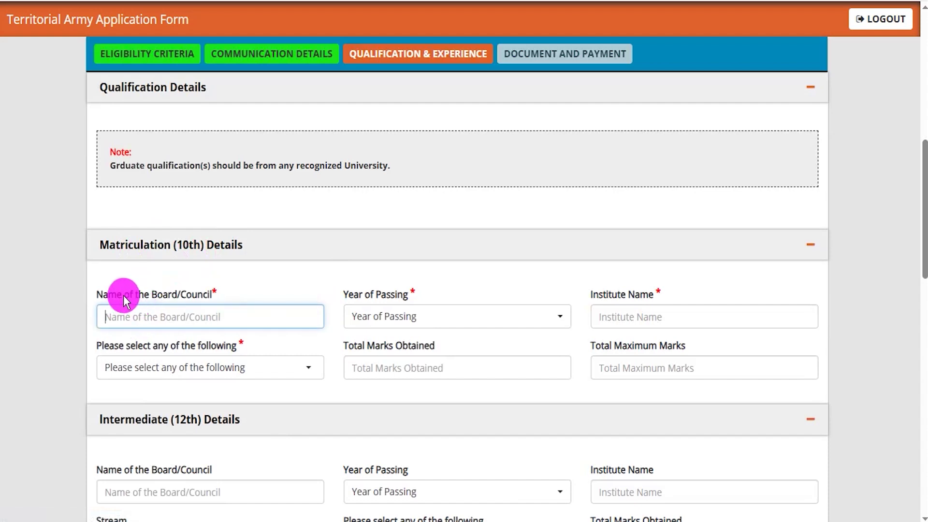
left_click_drag(234, 319, 265, 294)
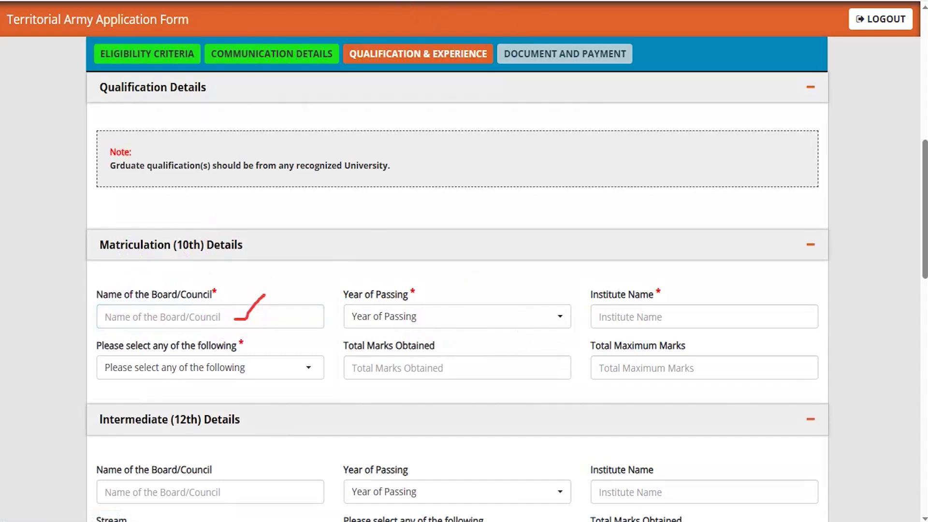
left_click(496, 315)
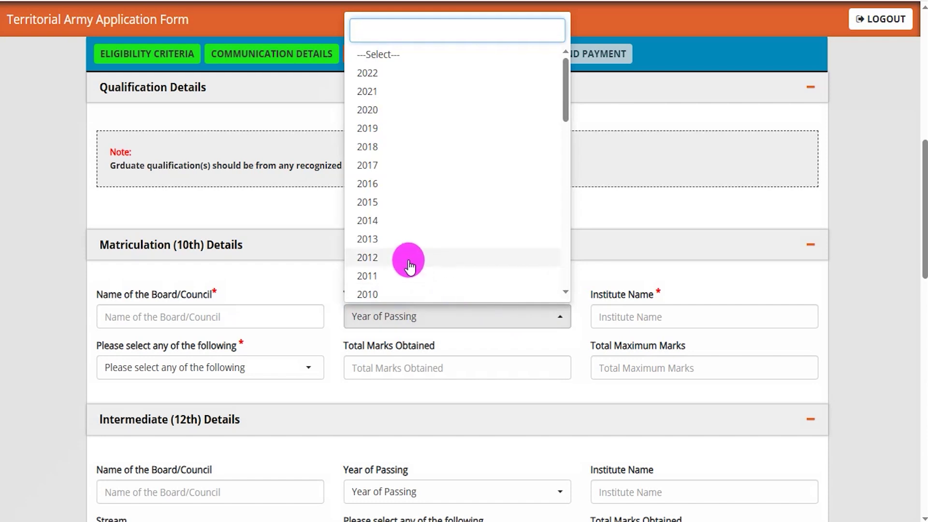
left_click(661, 317)
left_click_drag(605, 300, 622, 297)
Choose Percentage as the Matriculation (10th) result format and go through its obtained and maximum marks fields
left_click(191, 373)
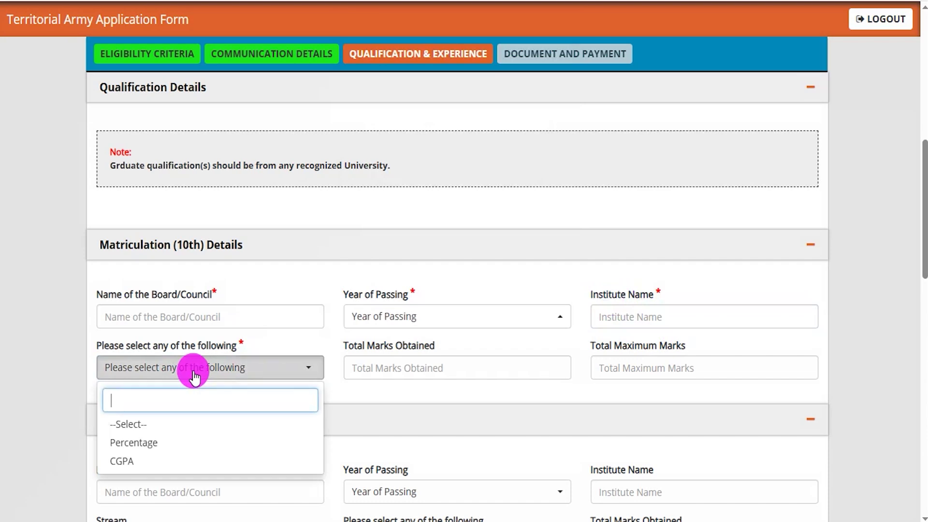
left_click(137, 442)
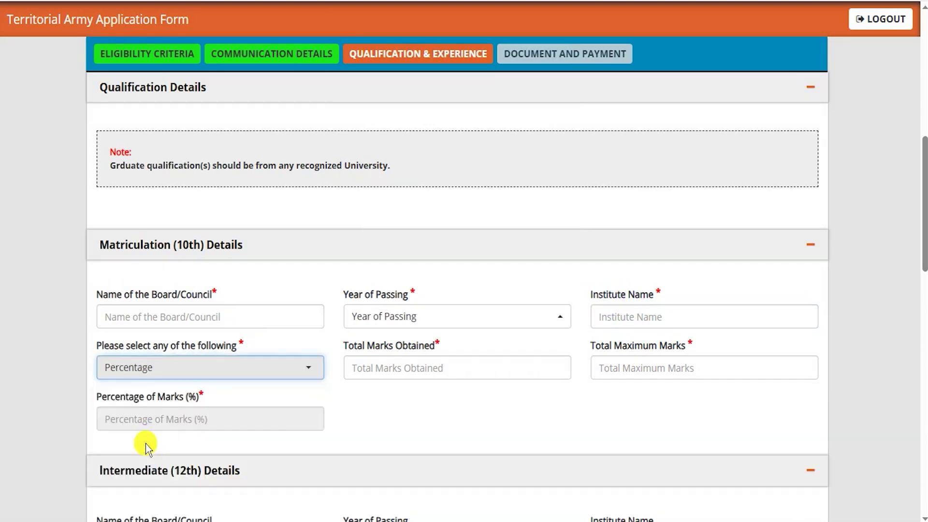
left_click_drag(355, 345, 400, 363)
left_click(460, 369)
left_click_drag(604, 345, 653, 362)
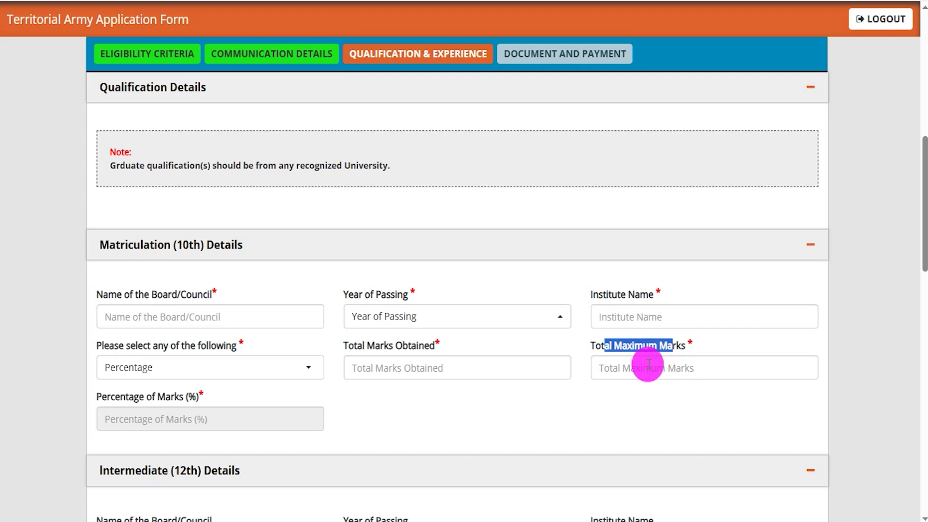
left_click(648, 364)
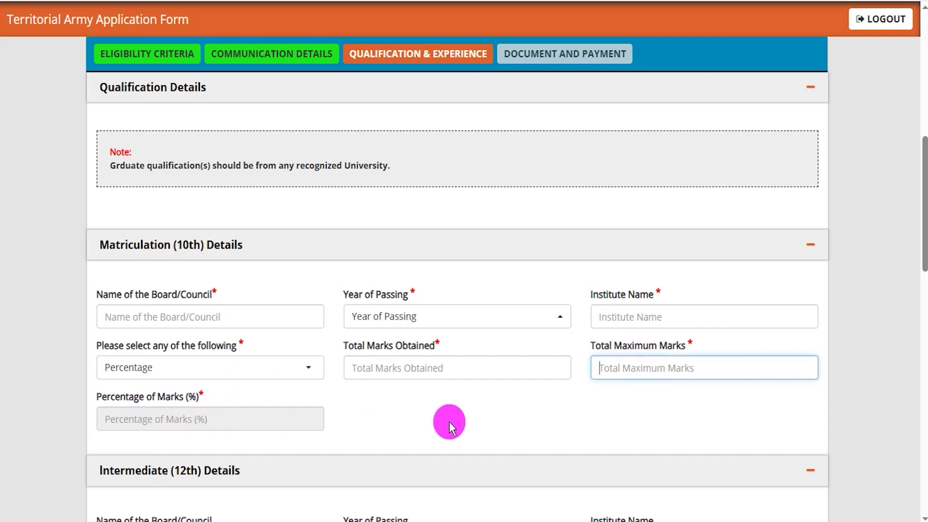
Examine the board name, year of passing, institute name and stream fields in the Intermediate (12th) details
scroll(449, 421, "down", 4)
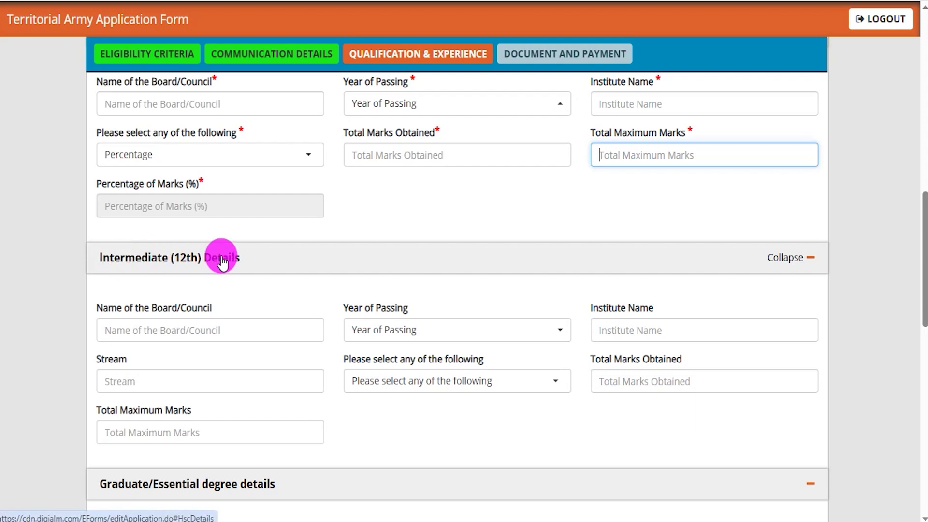
scroll(248, 292, "down", 3)
left_click(186, 183)
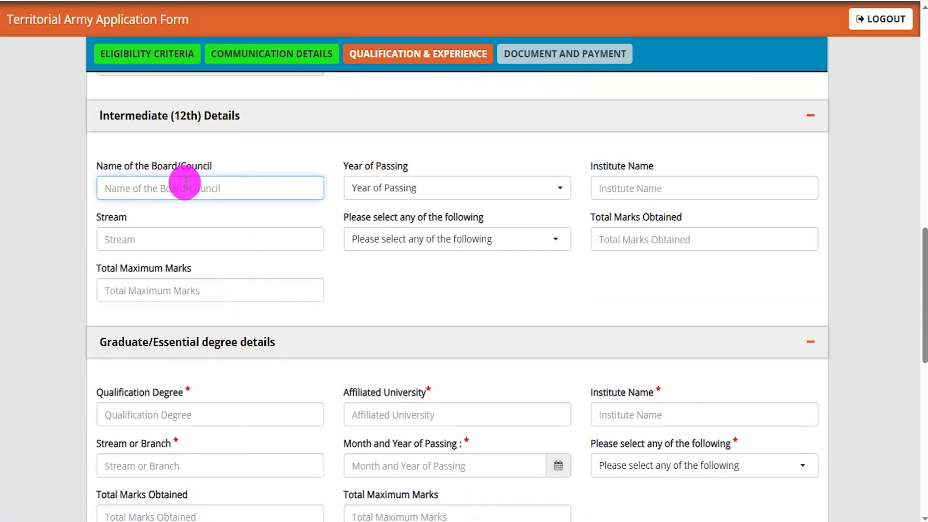
left_click(435, 196)
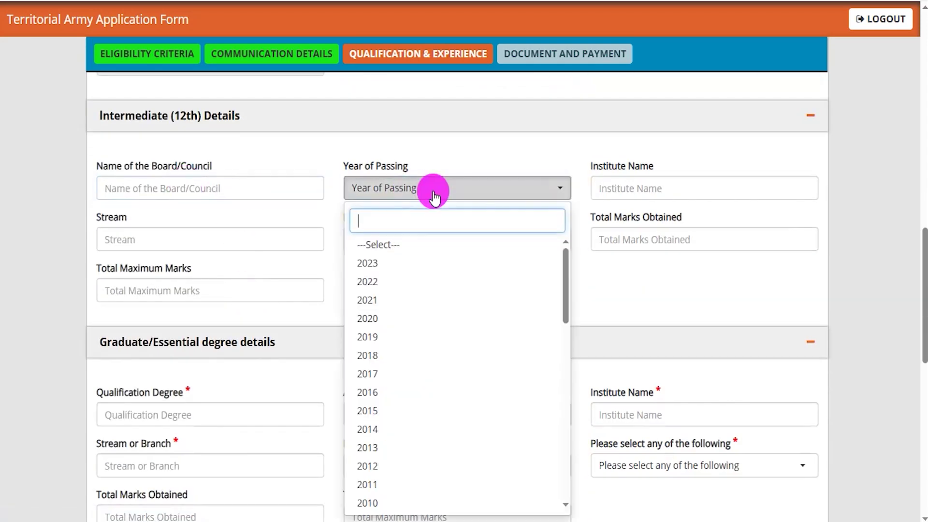
left_click(627, 184)
left_click(165, 238)
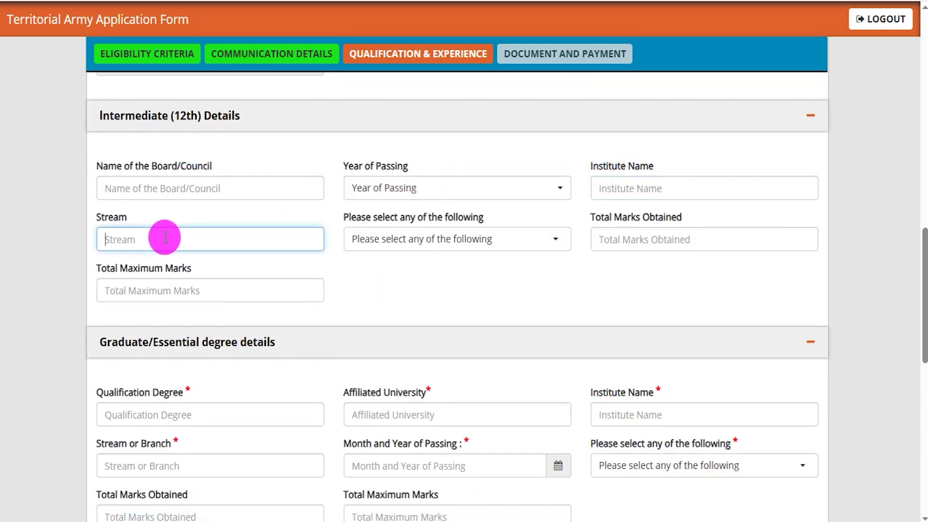
Choose CGPA as the result format in the Intermediate (12th) details
left_click(508, 239)
left_click(603, 284)
left_click(498, 247)
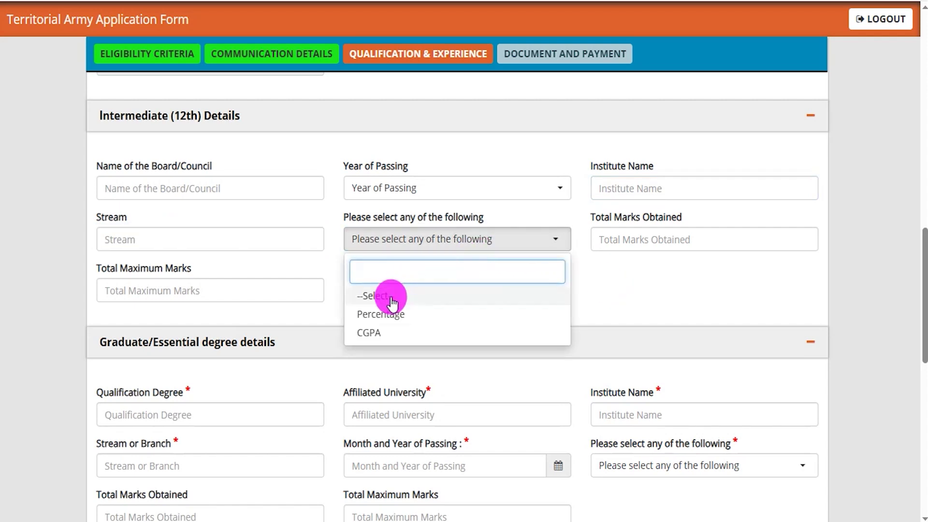
left_click(373, 334)
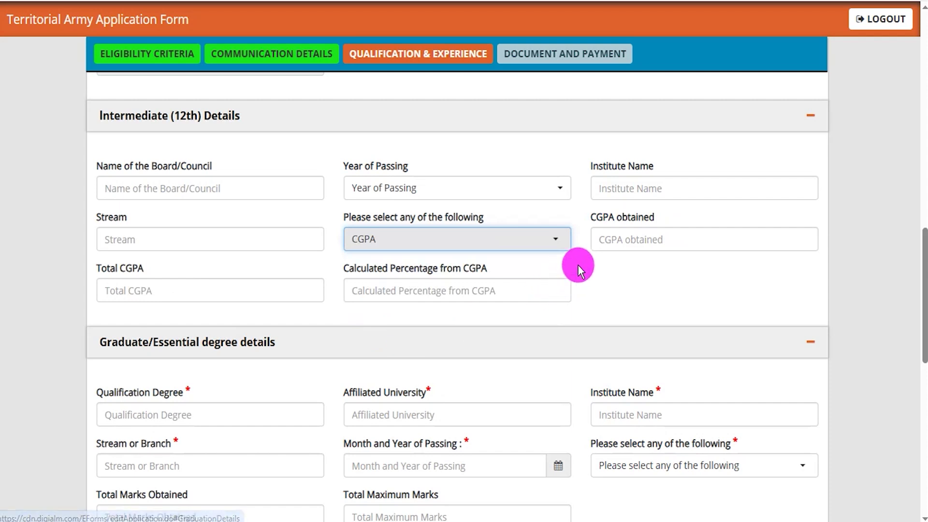
Examine the CGPA obtained field in the Intermediate (12th) details
left_click_drag(598, 218, 628, 221)
left_click(602, 238)
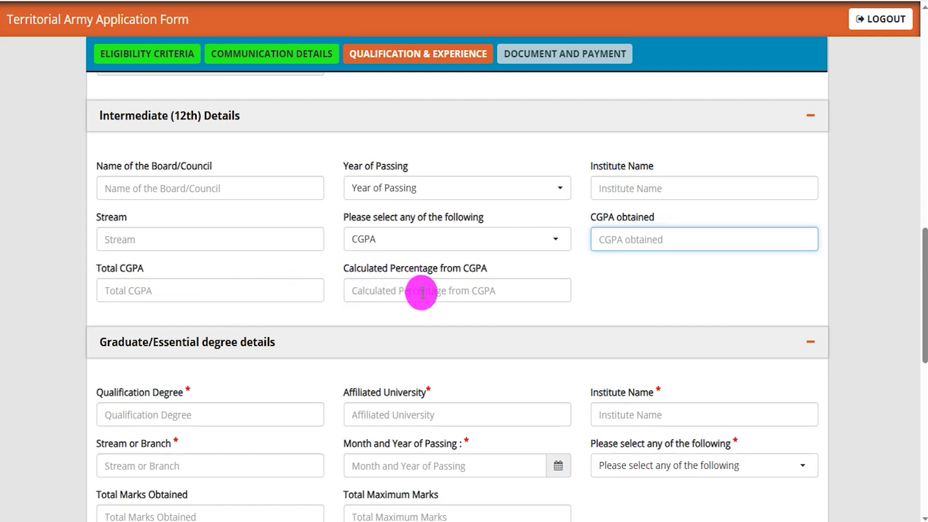
Examine the degree, university, institute, stream and month and year of passing fields in the Graduate/Essential degree details
scroll(250, 373, "down", 3)
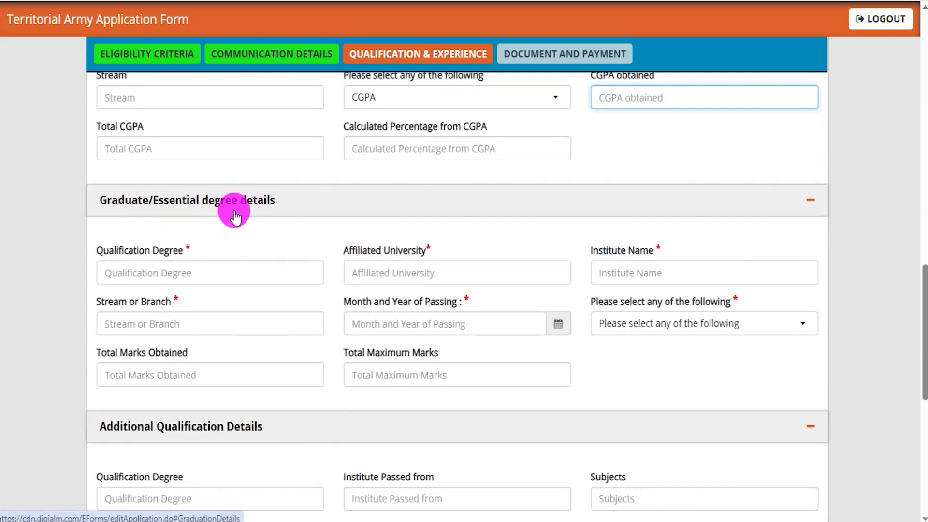
double_click(116, 254)
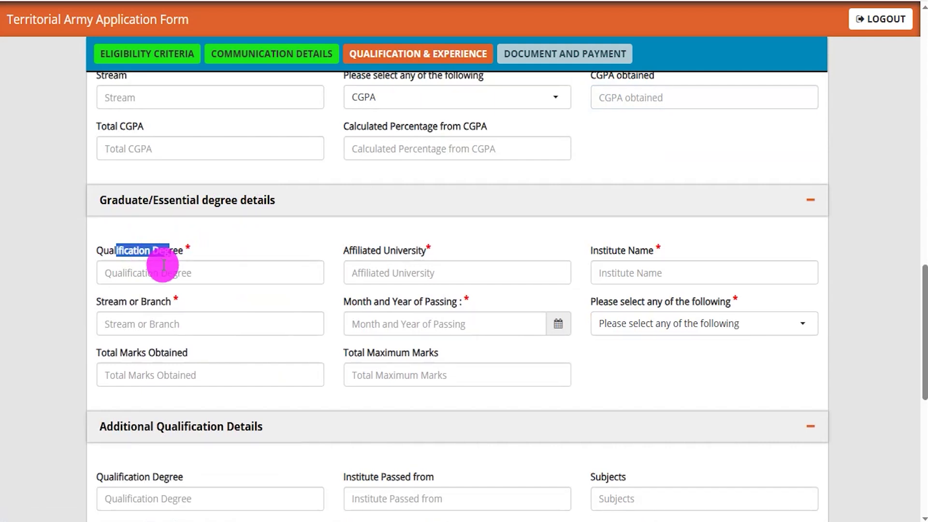
left_click(158, 265)
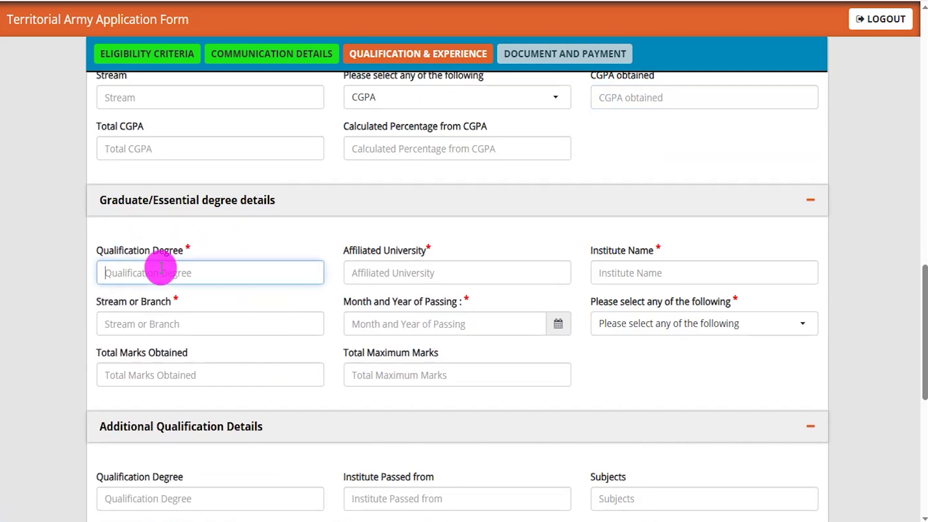
left_click_drag(358, 252, 394, 266)
left_click(395, 274)
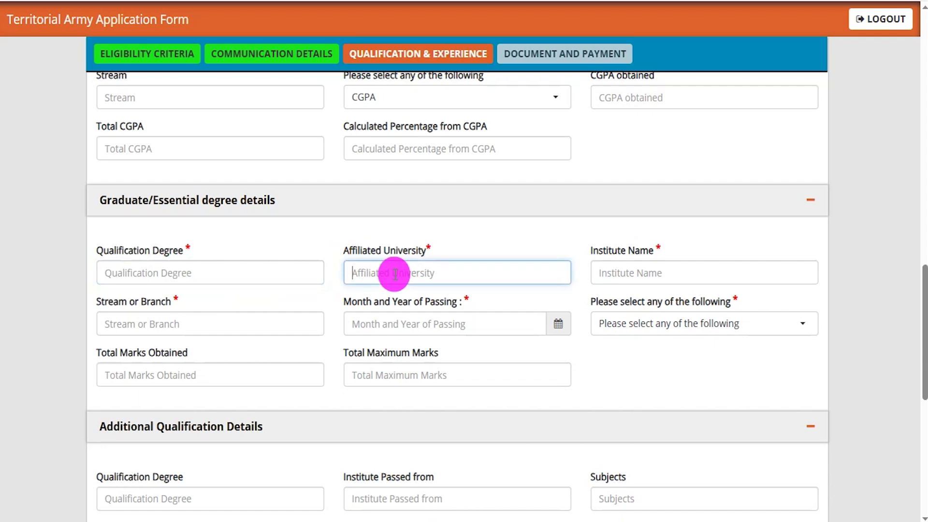
left_click_drag(609, 249, 626, 265)
left_click(628, 272)
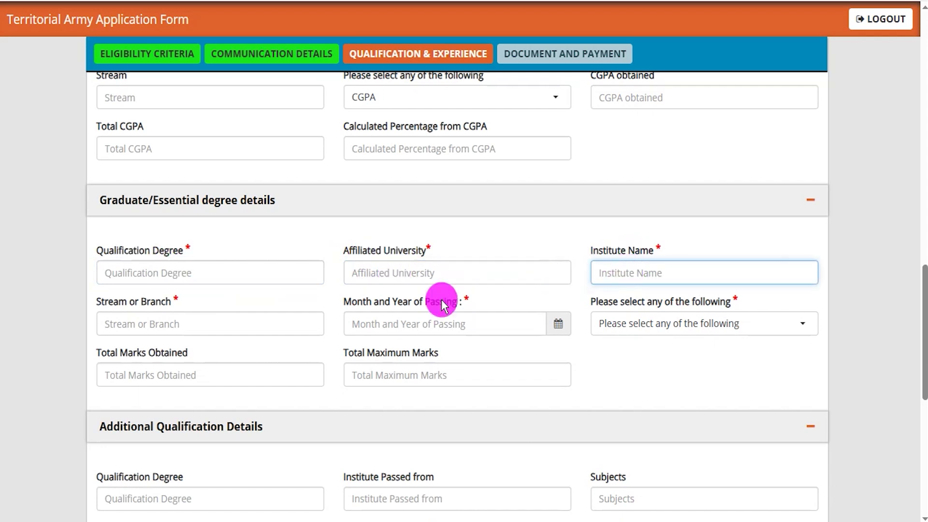
left_click_drag(113, 301, 156, 321)
left_click(155, 322)
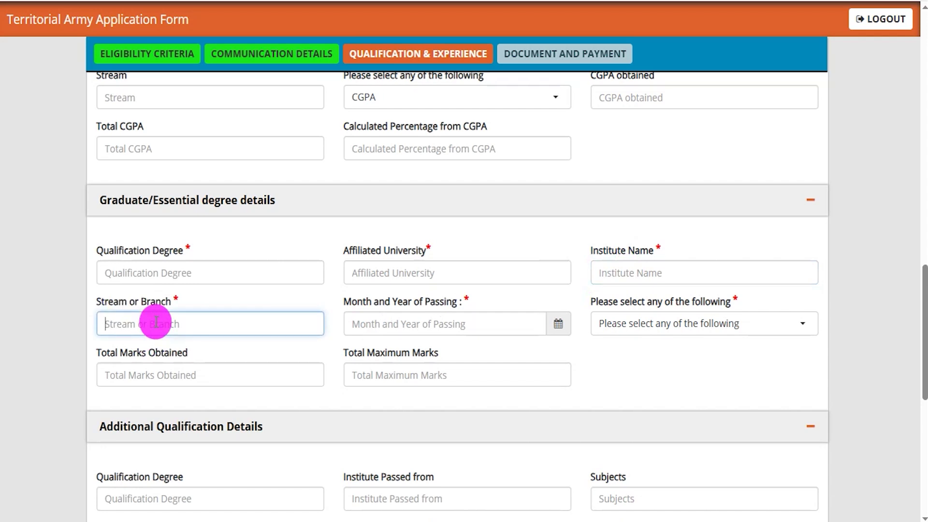
left_click(562, 331)
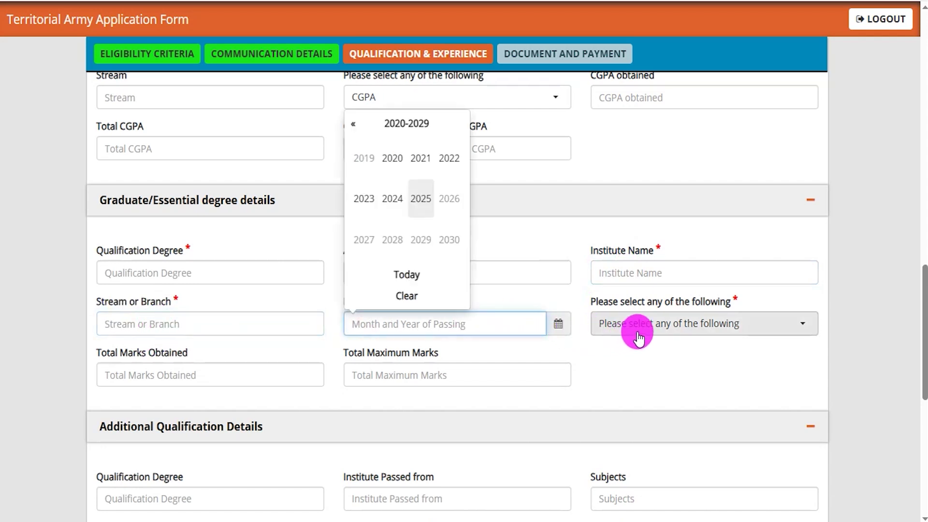
Choose Percentage as the graduate degree result format and go through its marks obtained, maximum marks and percentage fields
left_click(666, 332)
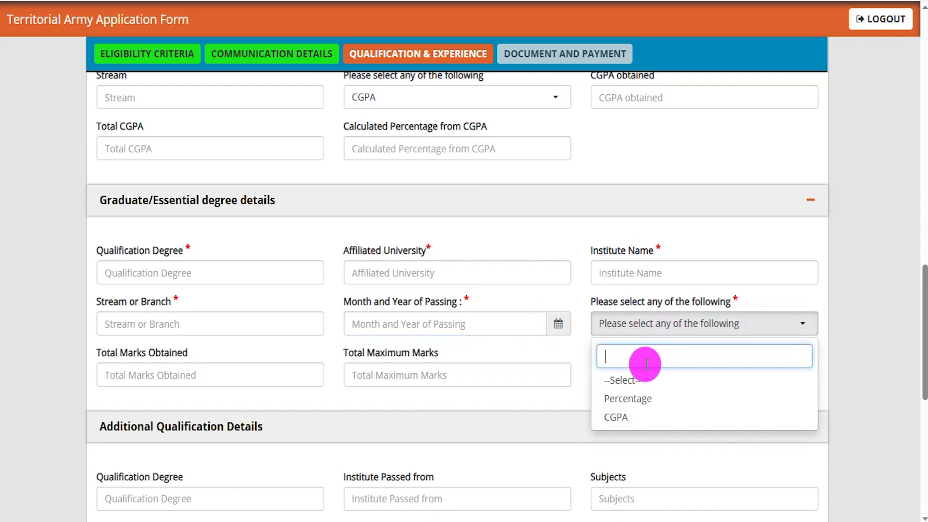
left_click(628, 399)
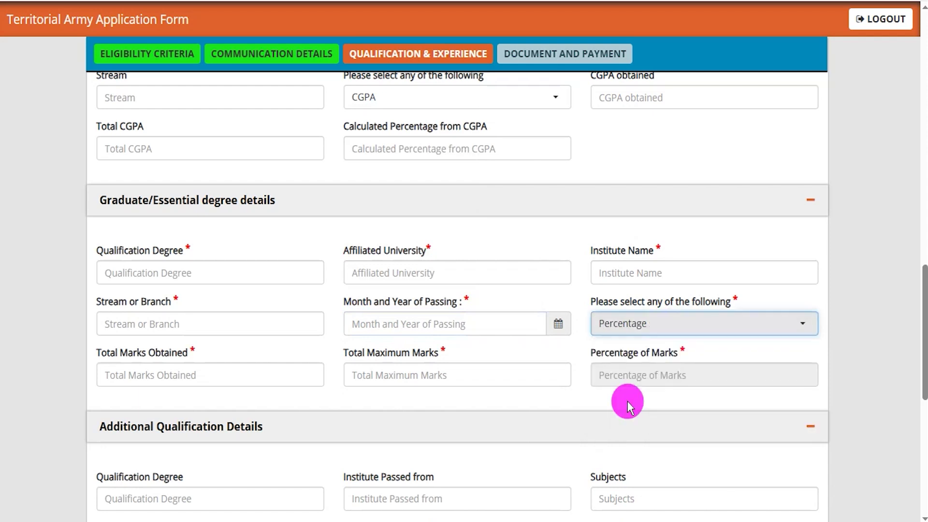
left_click_drag(101, 353, 183, 360)
left_click(149, 372)
left_click_drag(352, 352, 434, 360)
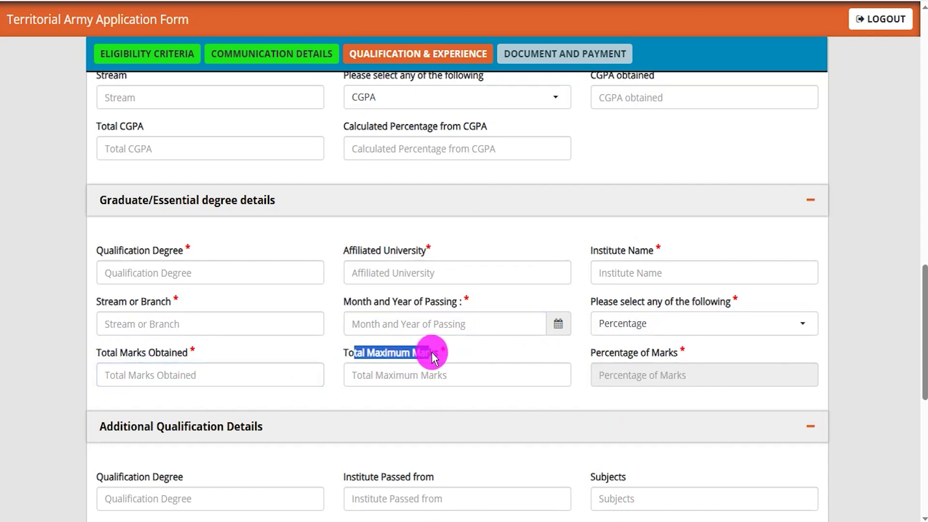
left_click(402, 374)
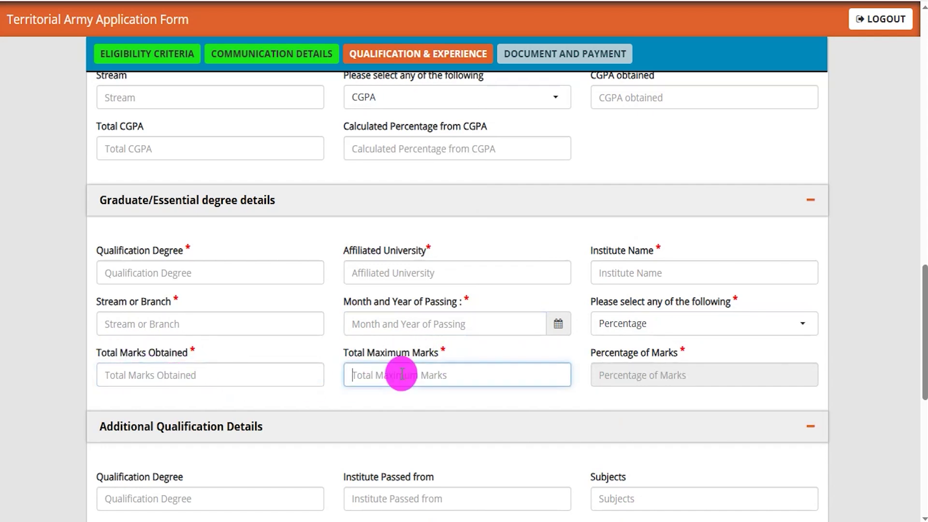
left_click_drag(598, 356, 665, 358)
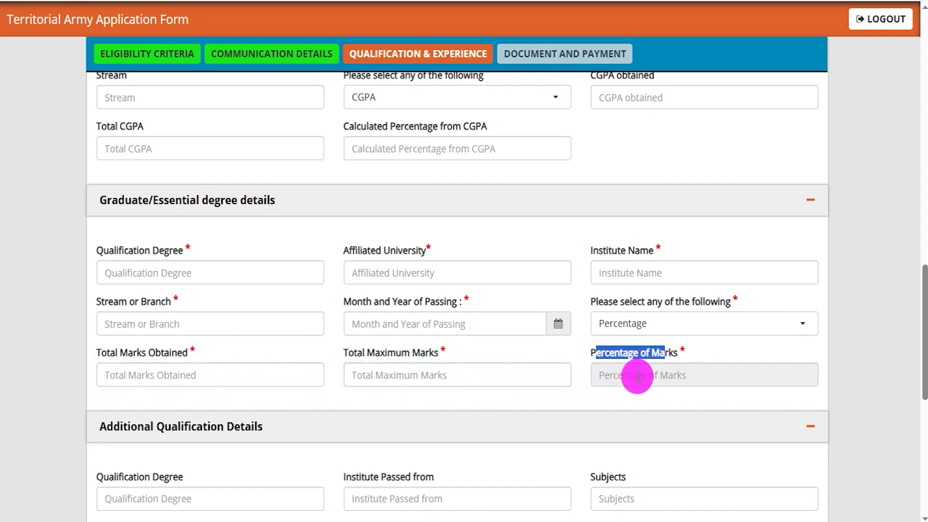
In the Legal Details, answer No to involvement in any criminal case and to any case pending in court
scroll(544, 395, "down", 4)
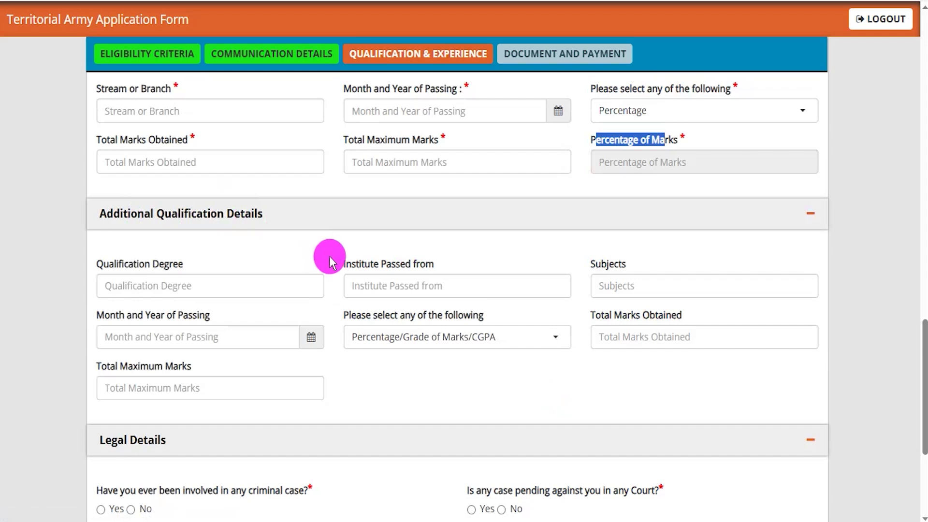
scroll(330, 256, "down", 3)
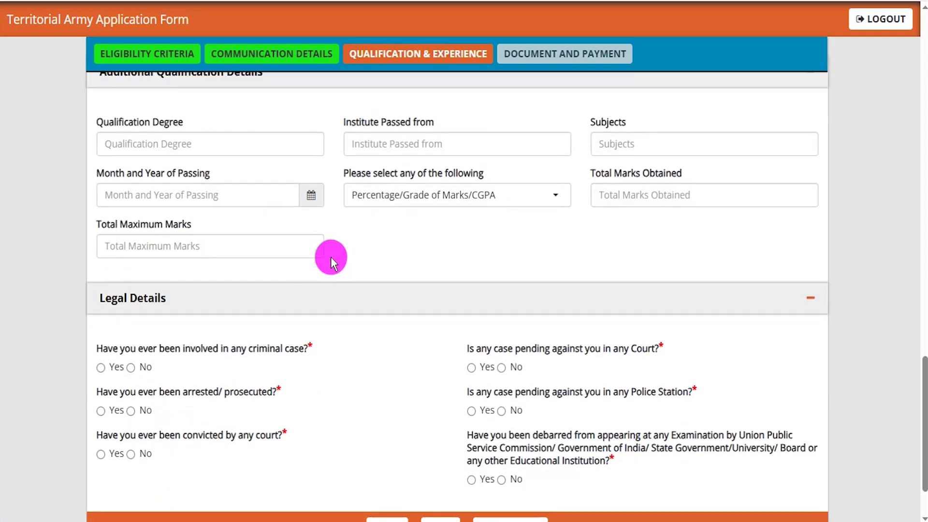
scroll(331, 257, "down", 2)
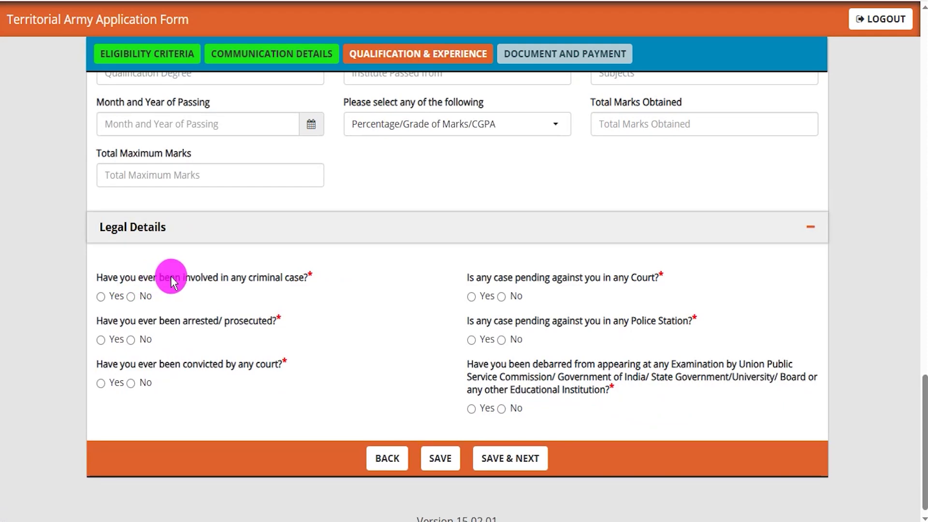
left_click(101, 296)
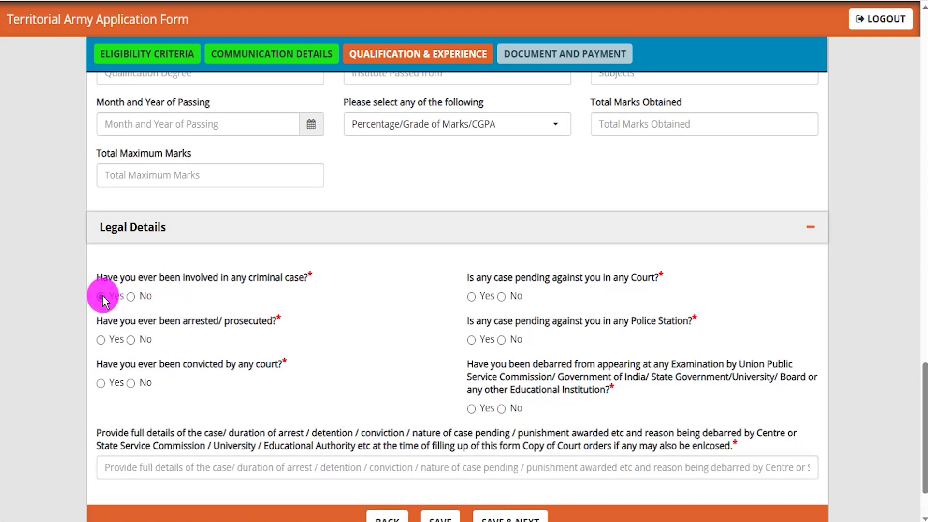
left_click(131, 297)
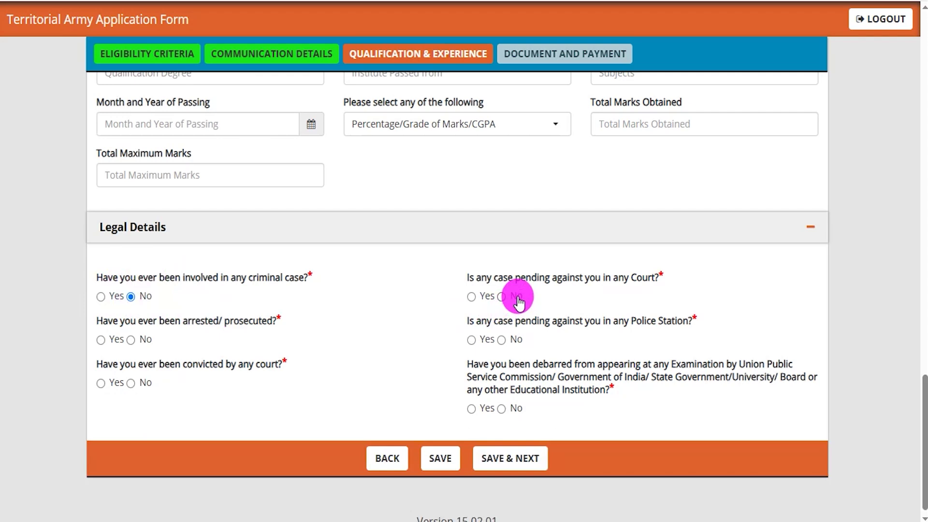
left_click(472, 296)
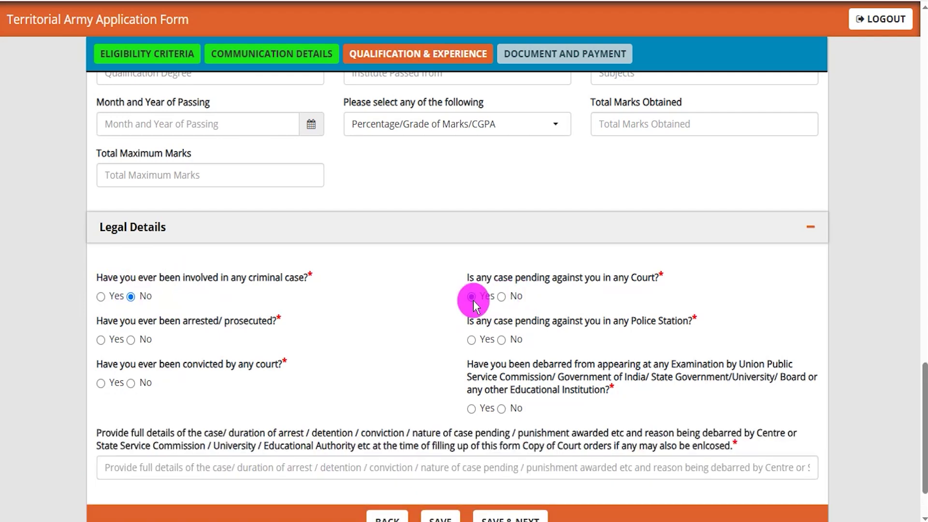
left_click(502, 297)
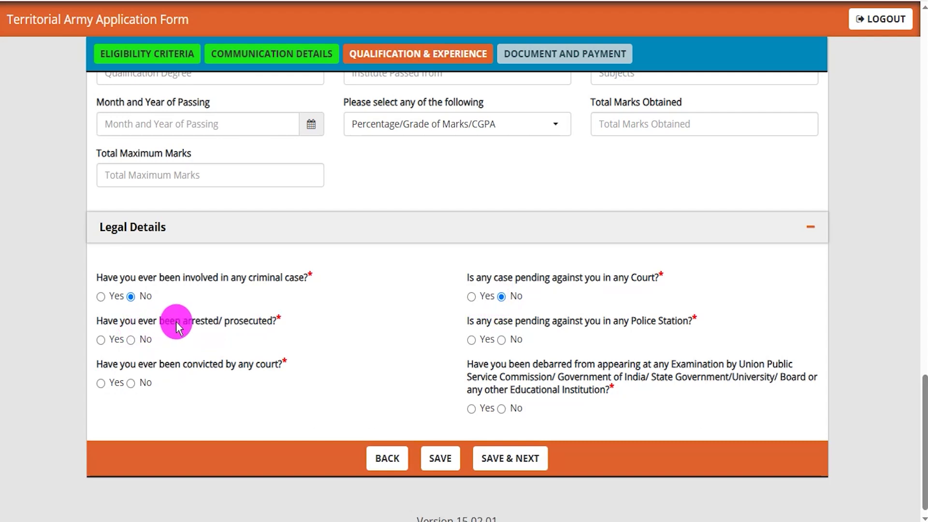
Answer No to the legal questions on arrest or prosecution, conviction, pending police station cases and debarment from examinations
left_click(101, 341)
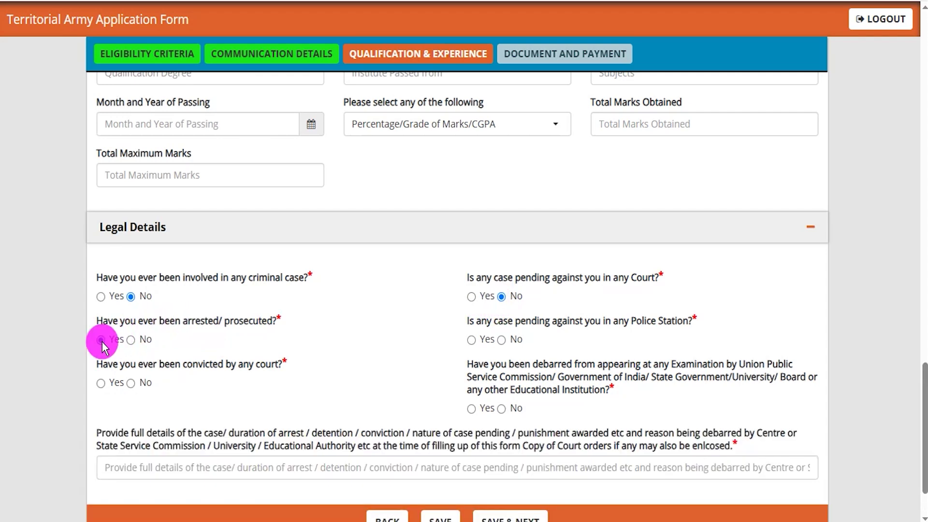
left_click(131, 340)
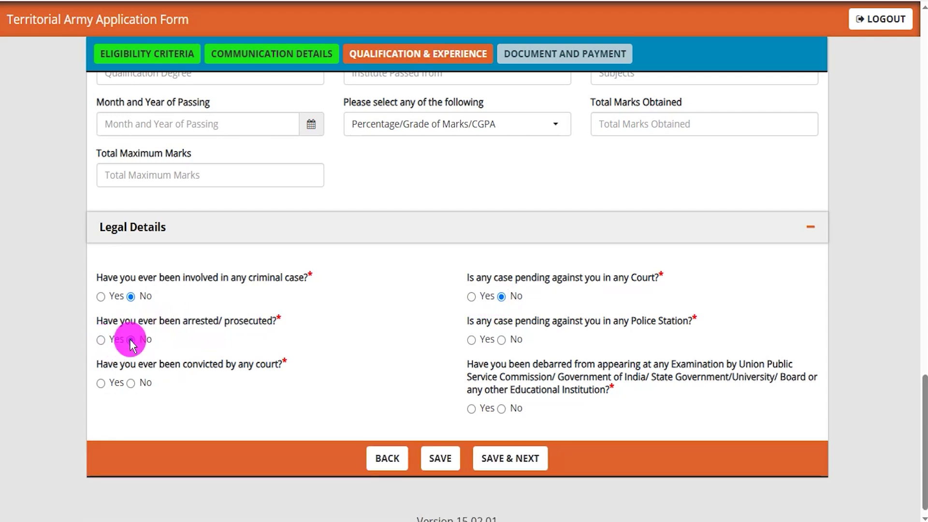
left_click(130, 383)
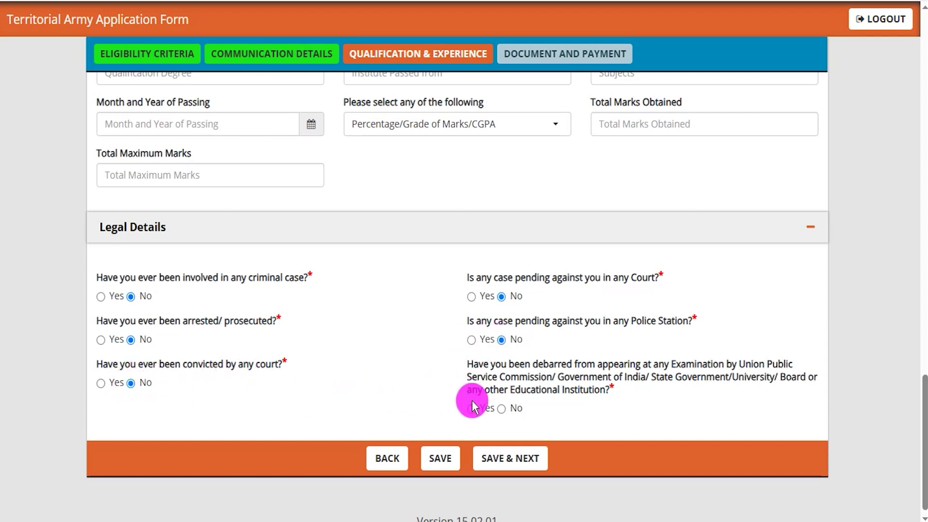
left_click(501, 409)
left_click(512, 410)
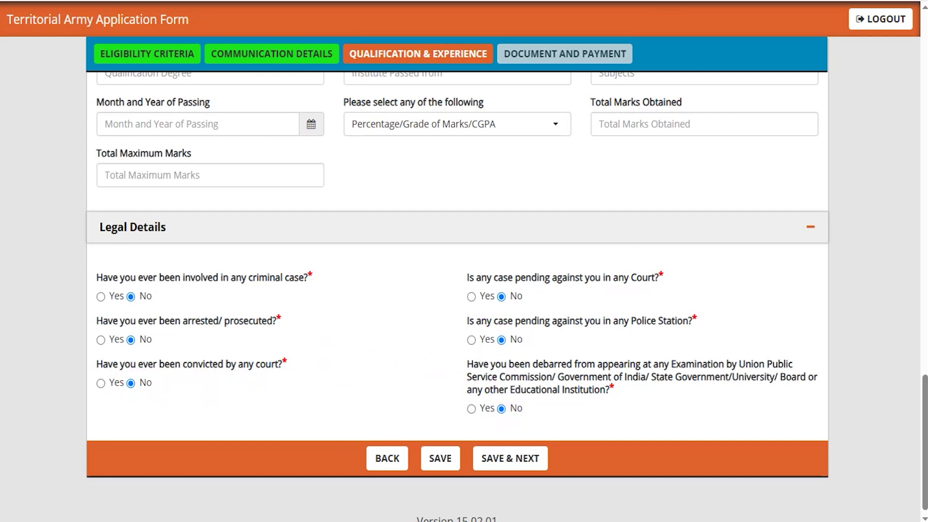
Save the Qualification & Experience section and continue to the Document and Payment section
left_click_drag(725, 335, 560, 450)
left_click(542, 455)
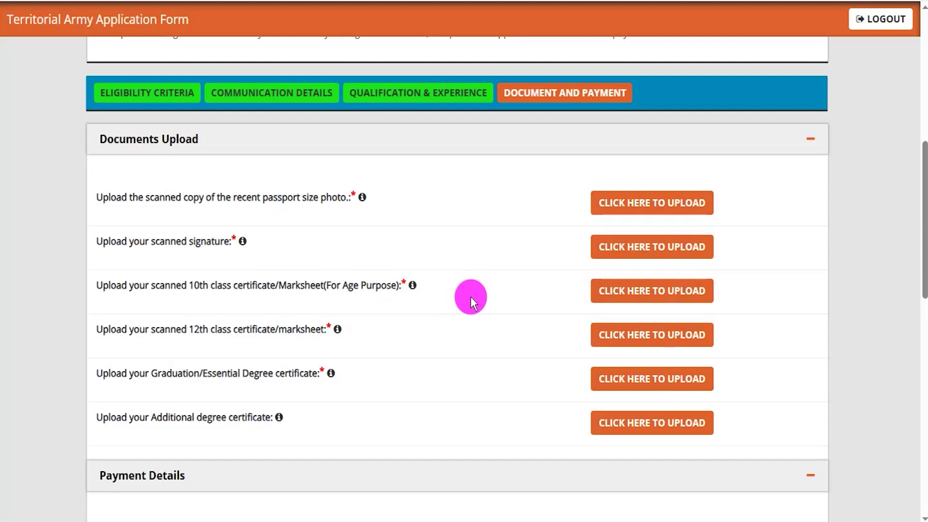
Examine the list of documents to upload, covering photo, signature, 10th, 12th, graduation and additional degree certificates
left_click_drag(243, 199, 322, 198)
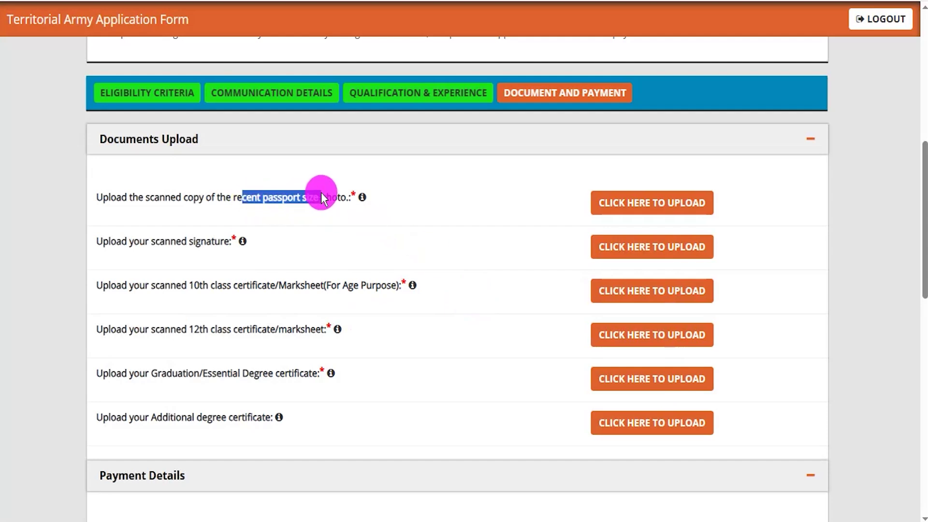
left_click_drag(183, 242, 207, 242)
left_click_drag(195, 286, 246, 304)
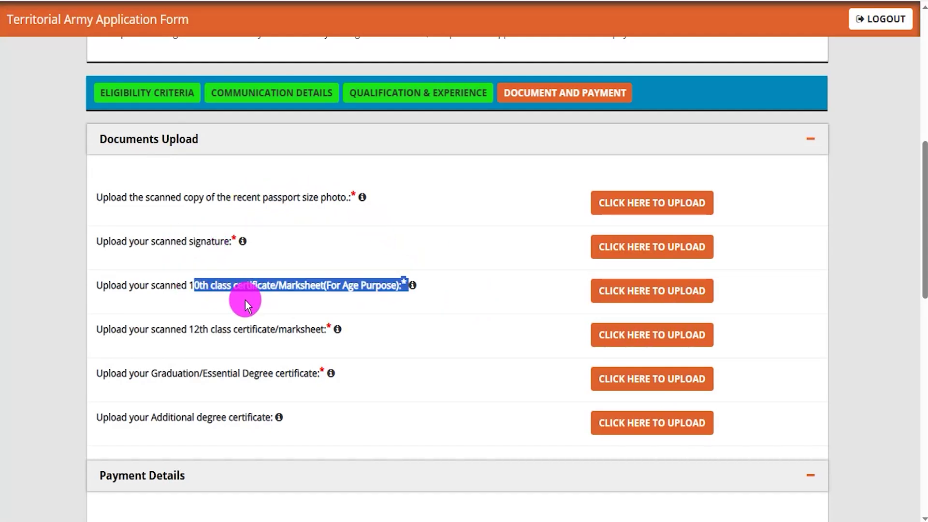
left_click_drag(200, 330, 293, 330)
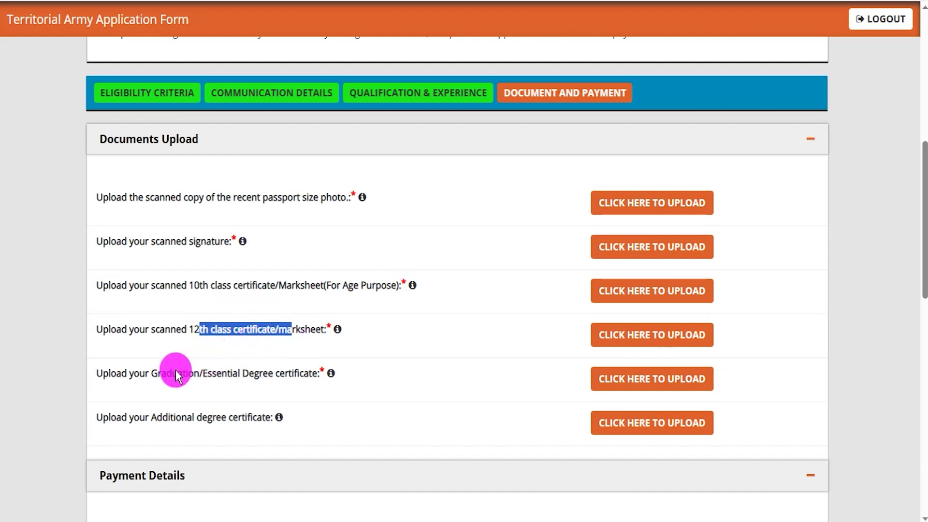
left_click_drag(173, 375, 264, 375)
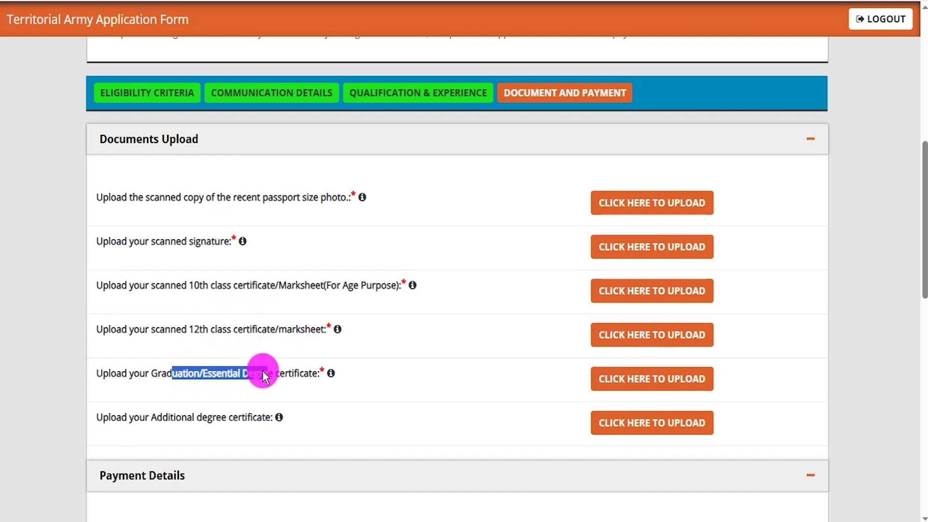
left_click_drag(175, 418, 236, 420)
left_click_drag(263, 198, 314, 199)
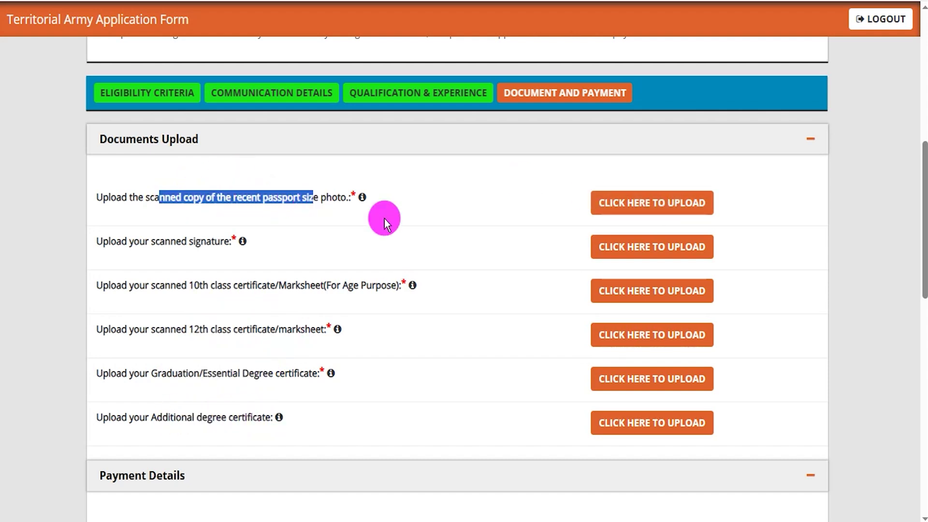
Open the passport photo upload dialog and examine its instructions on background, file size, format and dimensions
left_click(646, 206)
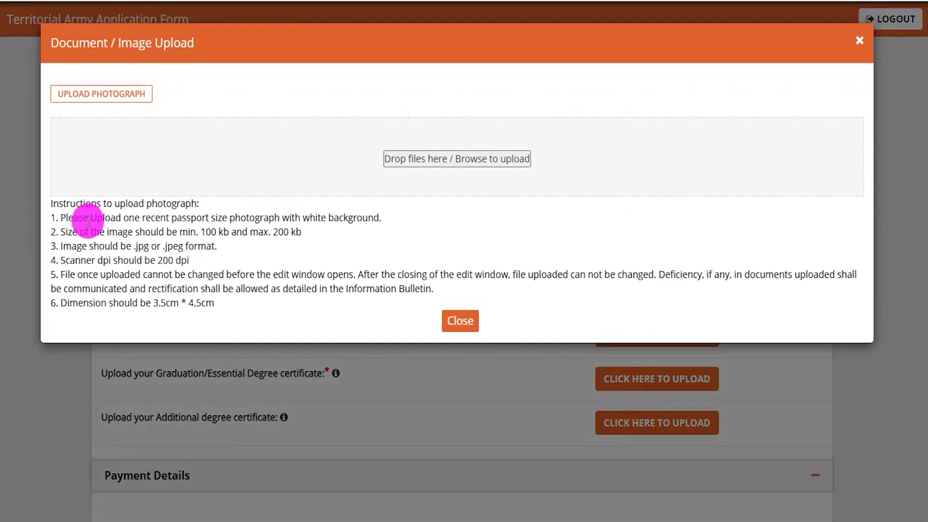
left_click_drag(91, 218, 179, 218)
left_click(180, 218)
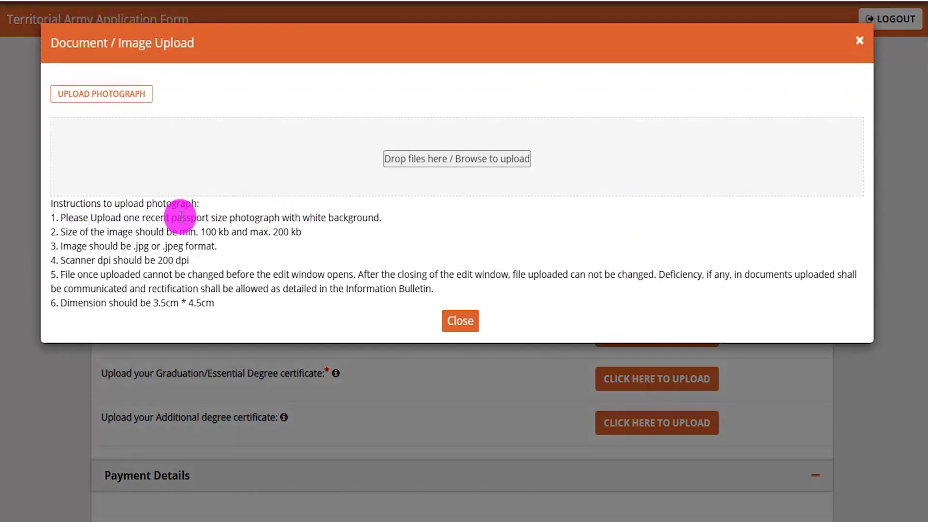
left_click_drag(206, 232, 289, 232)
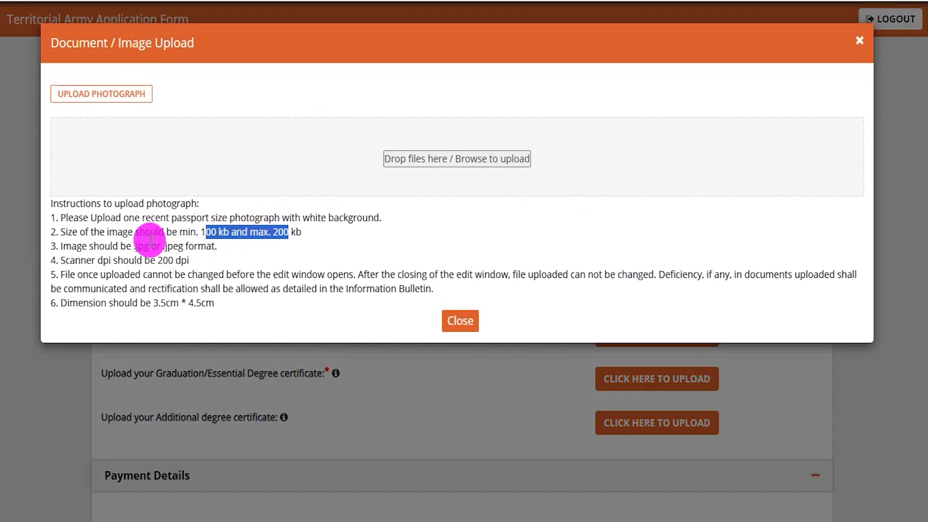
left_click_drag(138, 246, 173, 247)
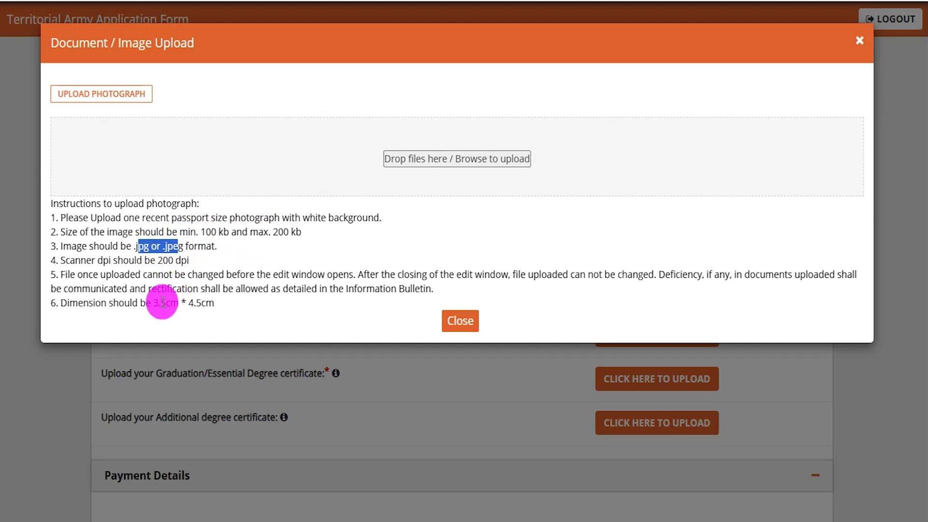
left_click_drag(155, 303, 203, 304)
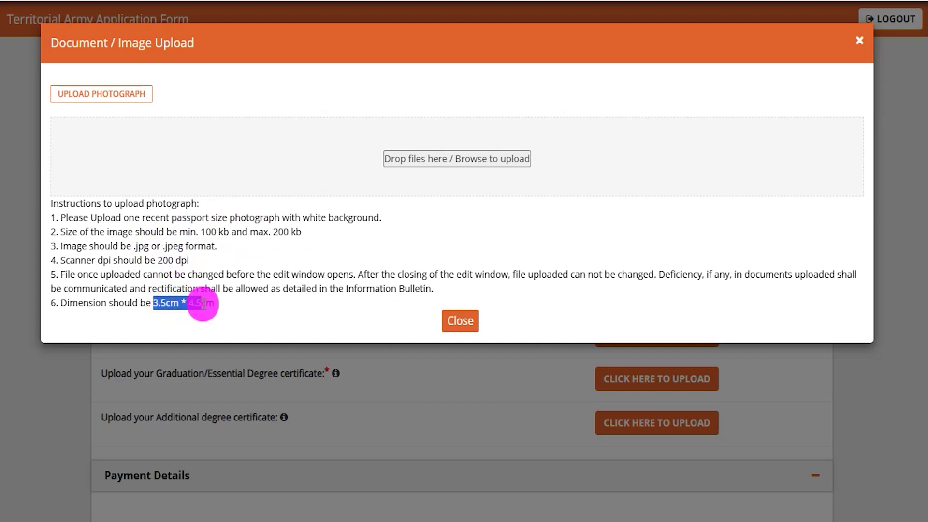
Close the passport photo upload dialog, and examine the file size and format requirements in the signature upload dialog
left_click(420, 1)
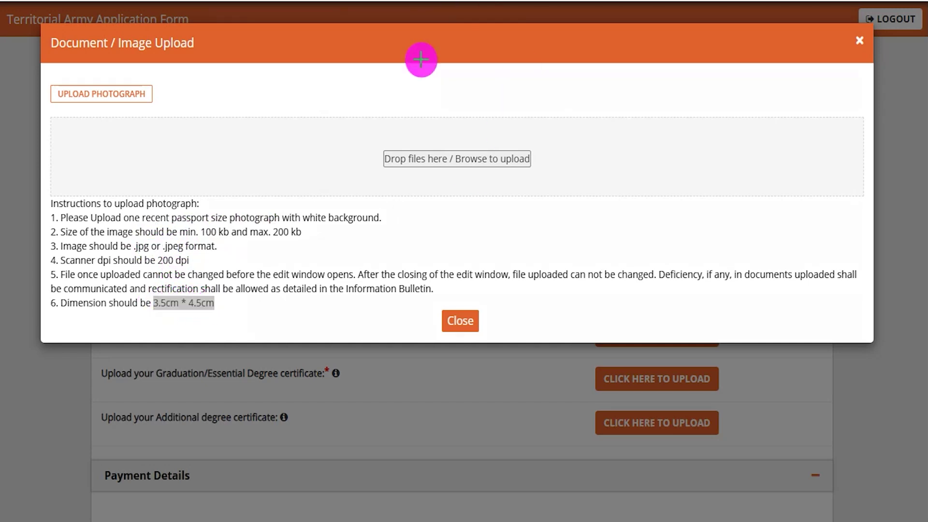
left_click_drag(518, 162, 551, 136)
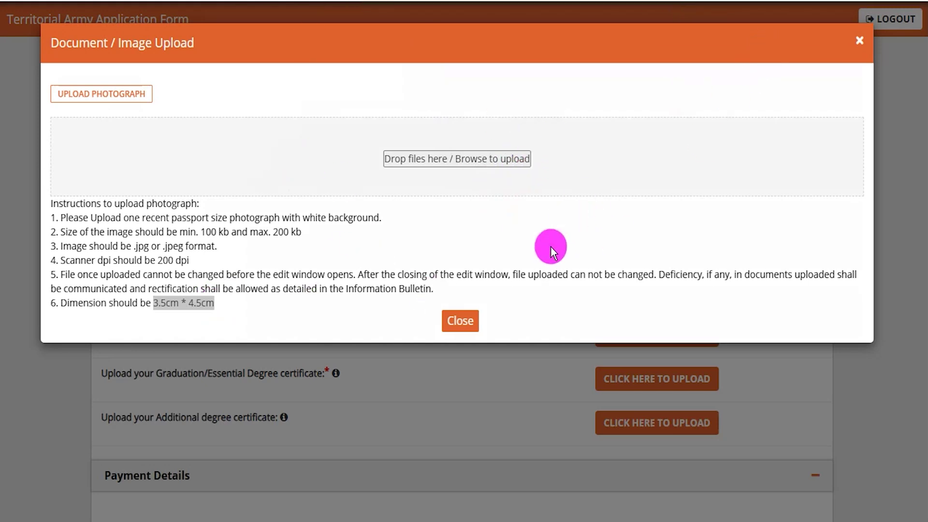
left_click(467, 325)
left_click(659, 244)
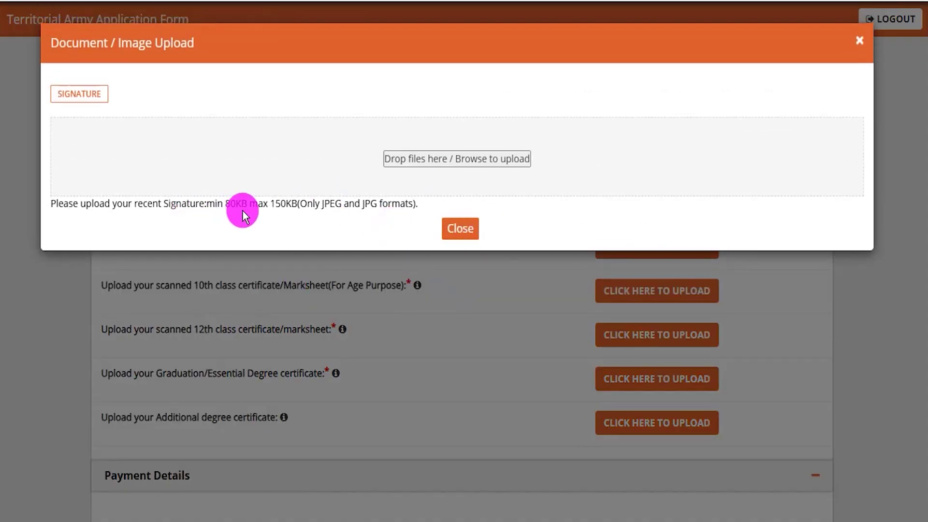
left_click_drag(231, 202, 354, 203)
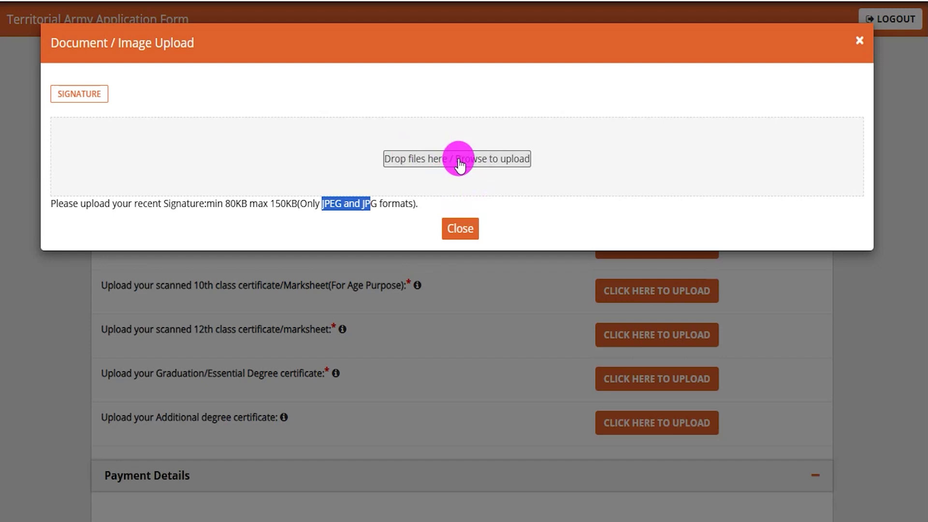
left_click(460, 228)
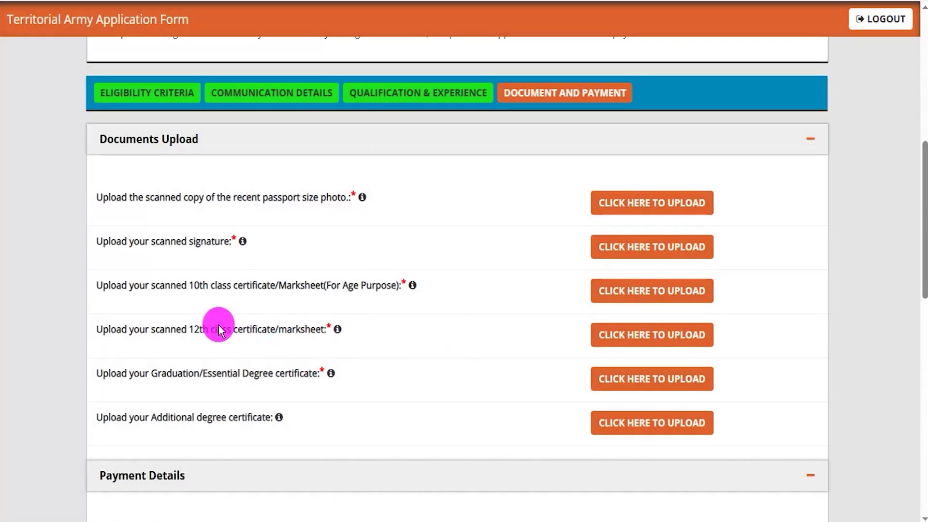
Open the 12th class certificate upload dialog, examine its file size and format requirements, and close it
left_click(614, 336)
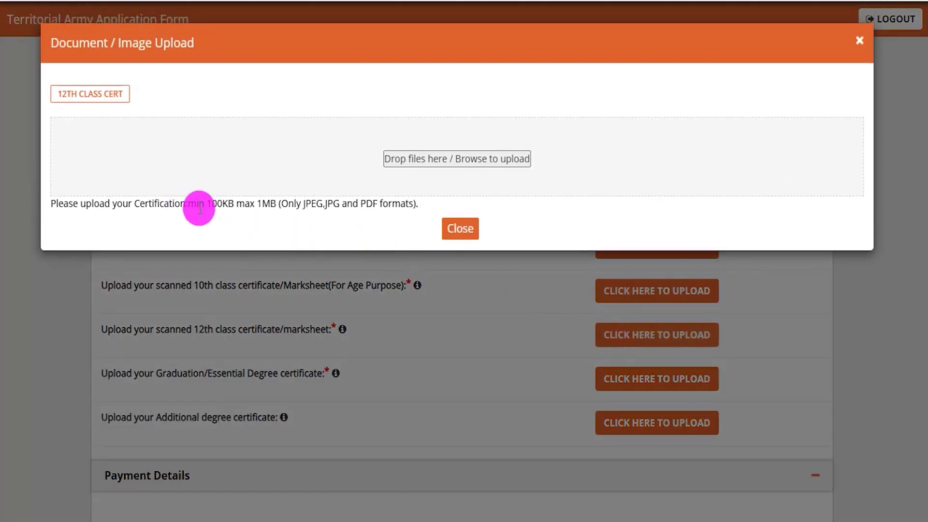
left_click_drag(212, 204, 393, 202)
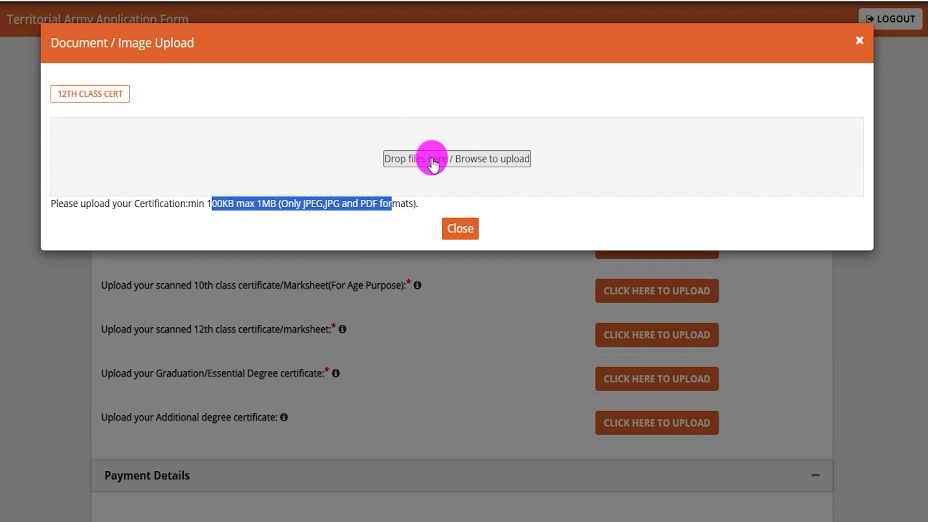
left_click(460, 228)
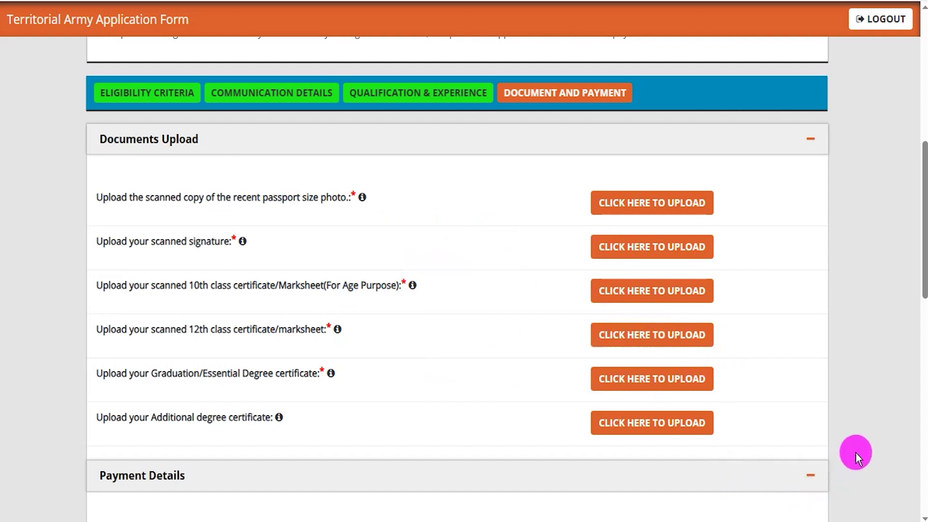
Set the payment mode to Online and tick all the declaration statements, including I Agree
scroll(856, 451, "down", 10)
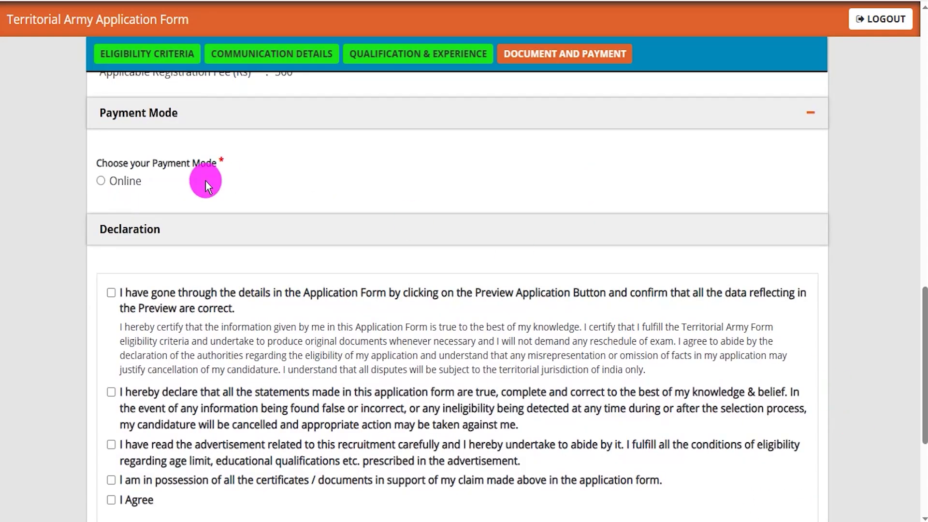
left_click(100, 181)
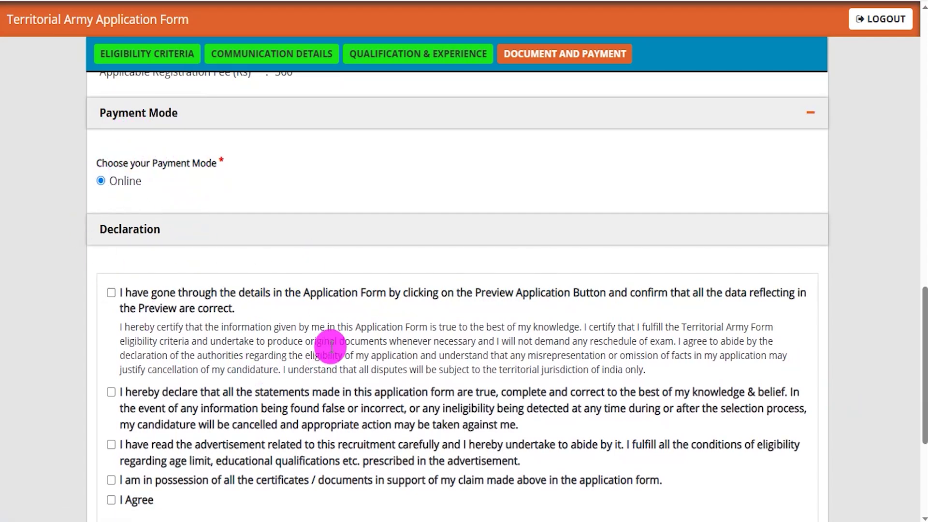
scroll(330, 346, "down", 2)
scroll(329, 346, "down", 2)
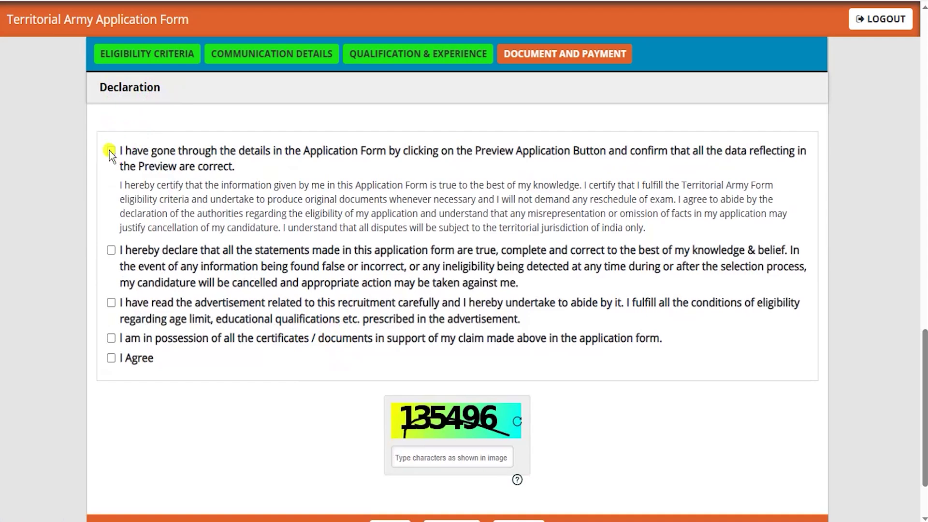
left_click(111, 339)
scroll(291, 395, "down", 2)
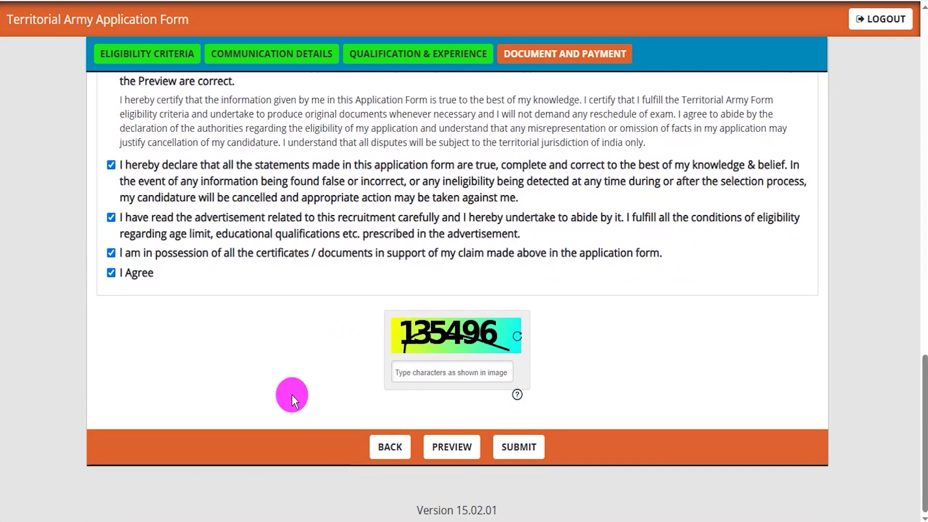
left_click_drag(493, 352, 533, 304)
left_click_drag(499, 375, 546, 338)
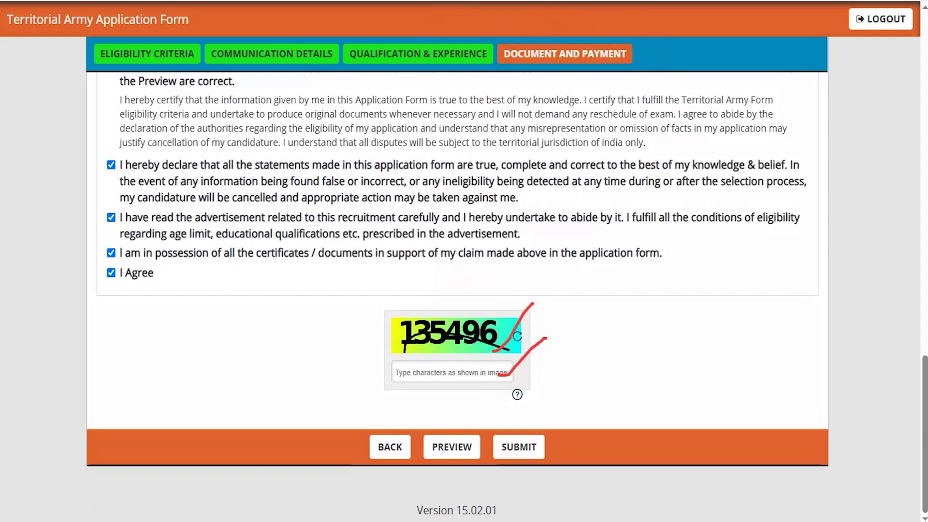
left_click_drag(326, 365, 441, 433)
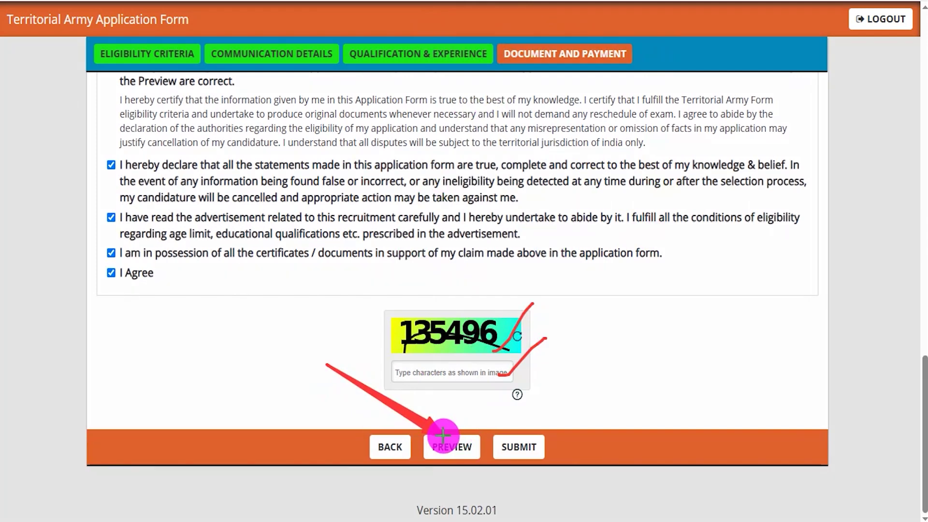
left_click_drag(240, 347, 376, 440)
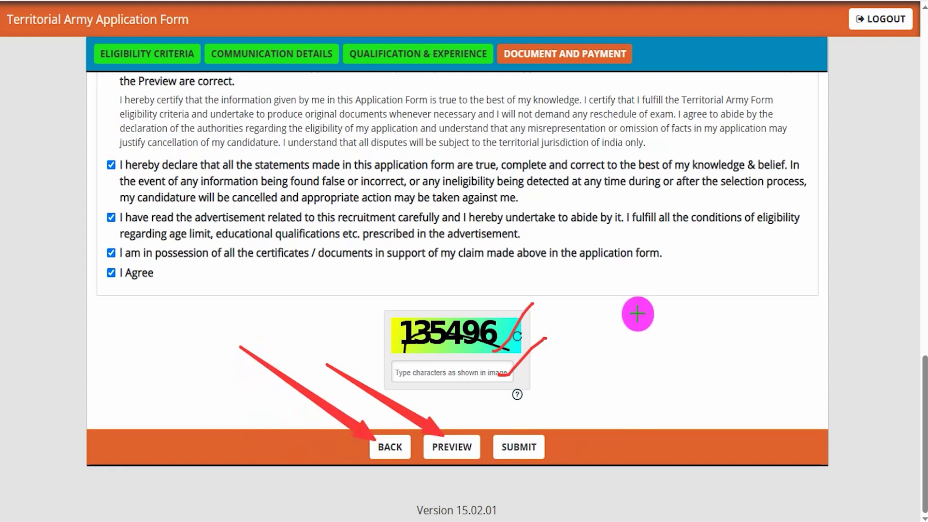
left_click_drag(637, 302, 573, 390)
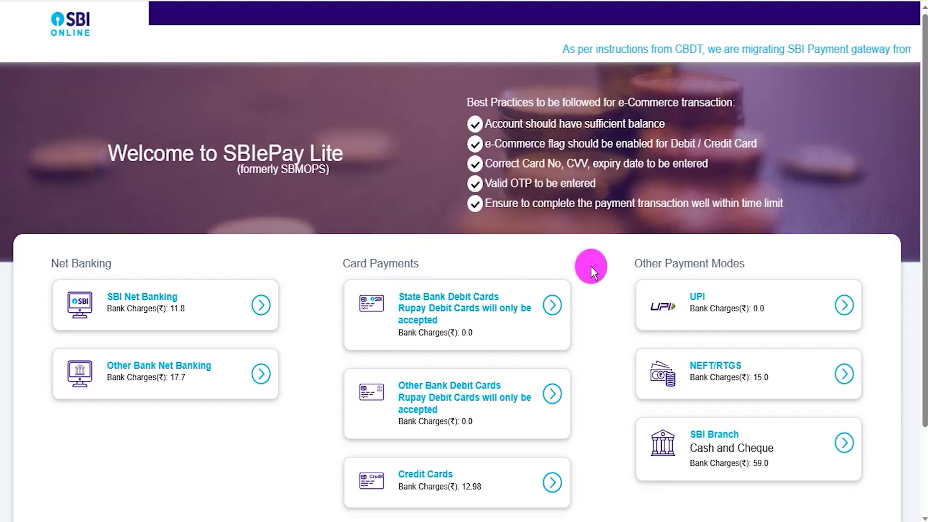
Choose UPI as the payment method on SBIePay Lite and examine its VPA / UPI ID and QR code options
scroll(591, 266, "down", 2)
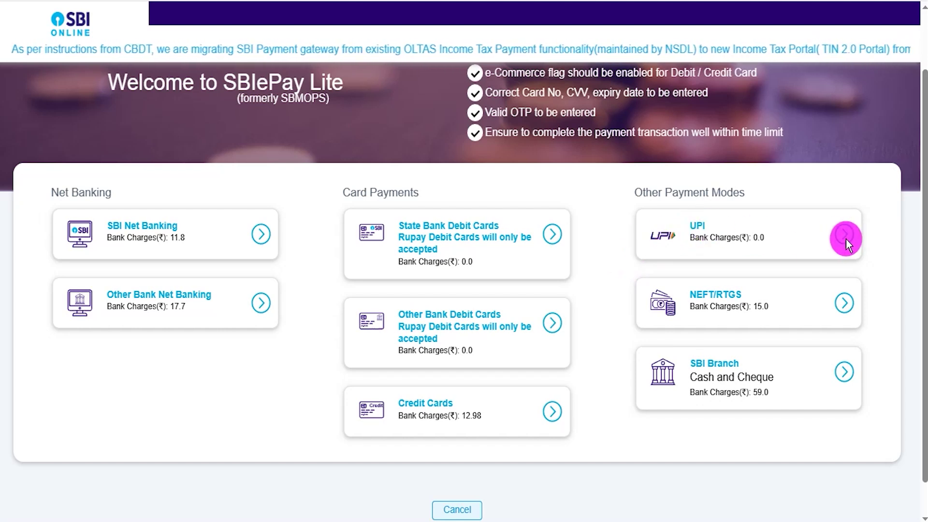
left_click(845, 235)
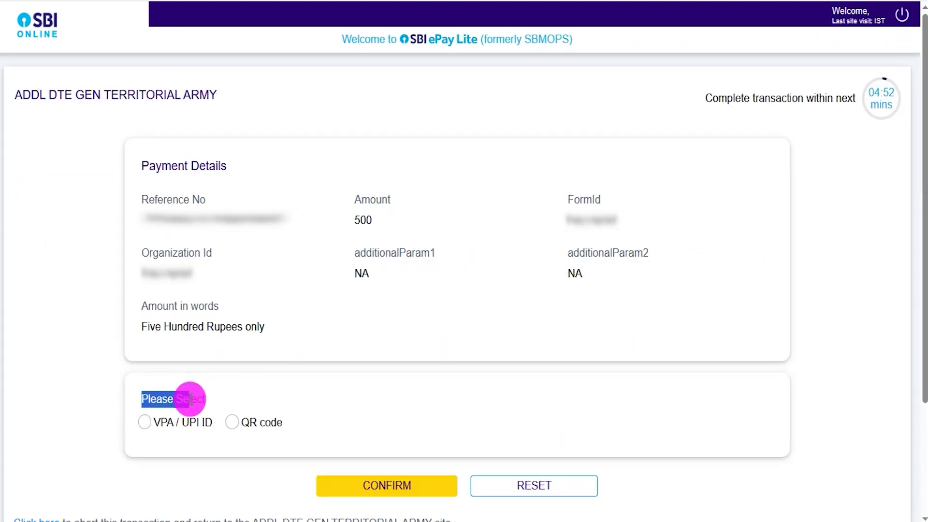
left_click(190, 399)
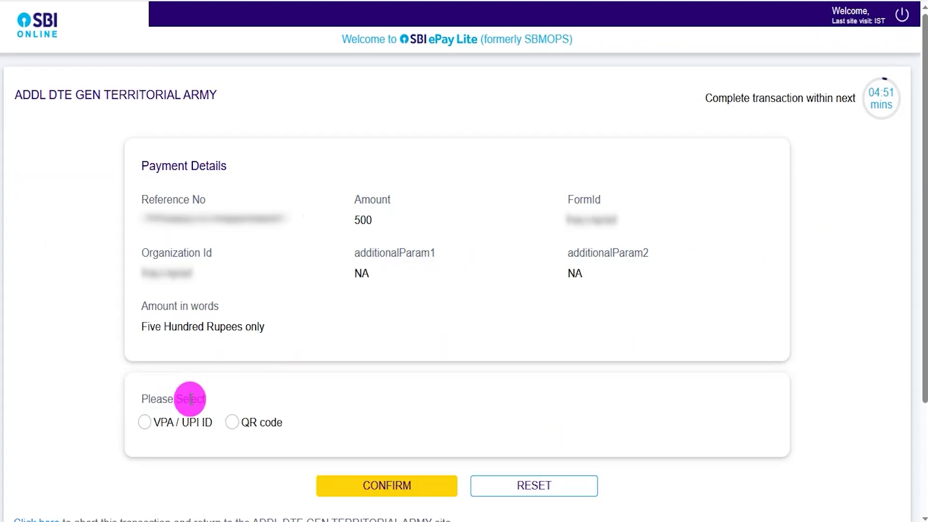
left_click_drag(150, 399, 170, 399)
left_click(147, 423)
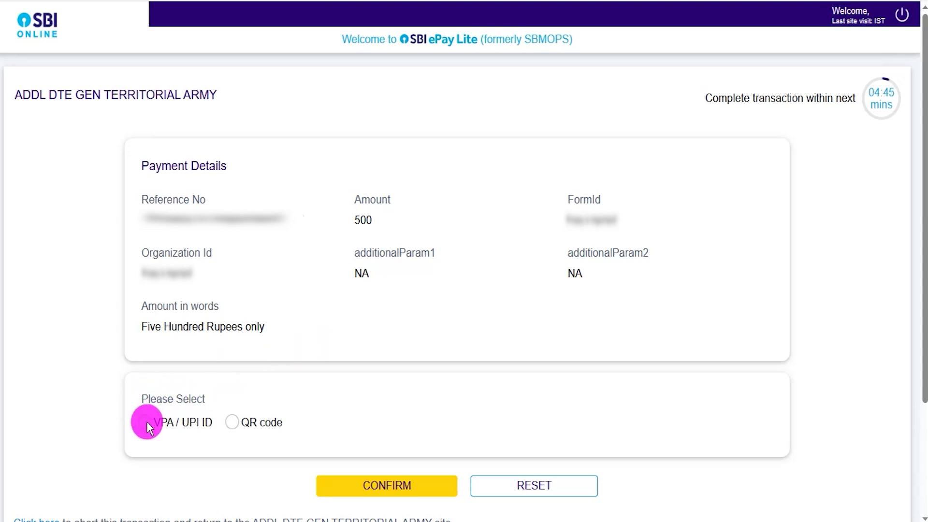
left_click(204, 422)
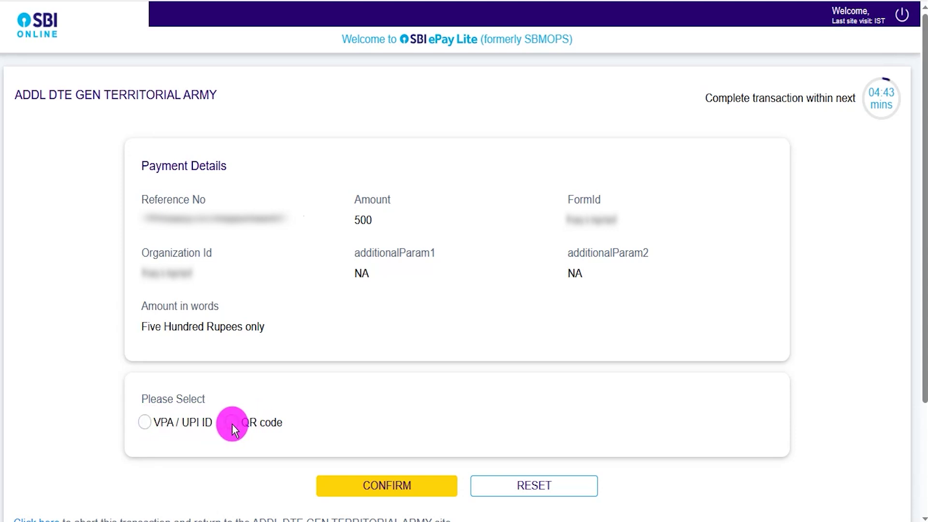